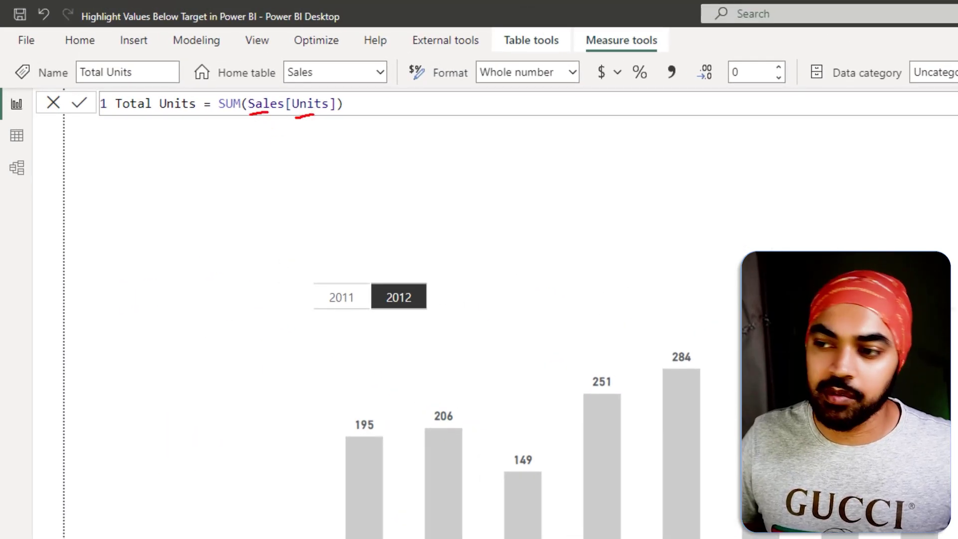
Show the Monthly Targets fields (Target Value, Value and measures) beside the 189 target slider
drag(511, 305, 573, 372)
key(Escape)
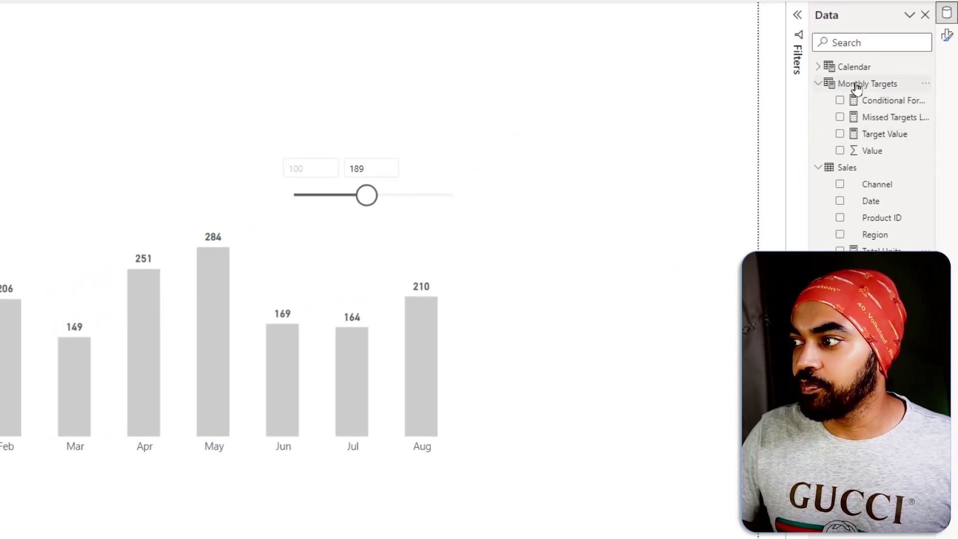
Confirm Monthly Targets is GENERATESERIES(100,300,1) with 201 rows, then return to Report view
click(914, 76)
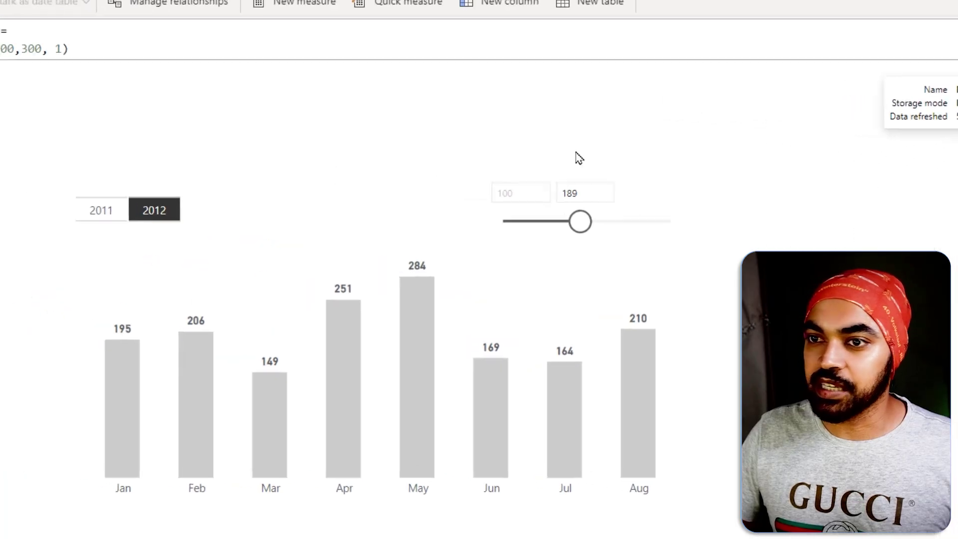
scroll(325, 73, up, 2)
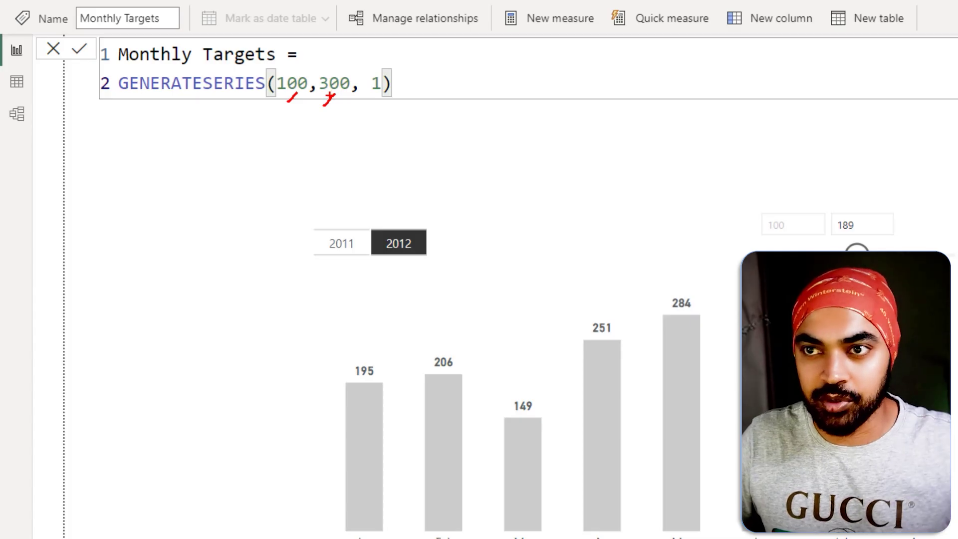
click(16, 82)
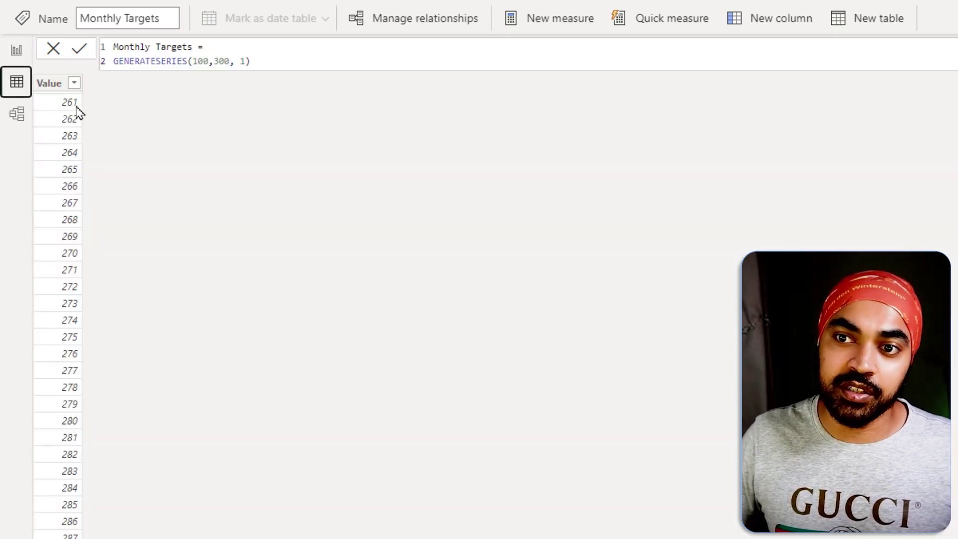
scroll(70, 110, up, 20)
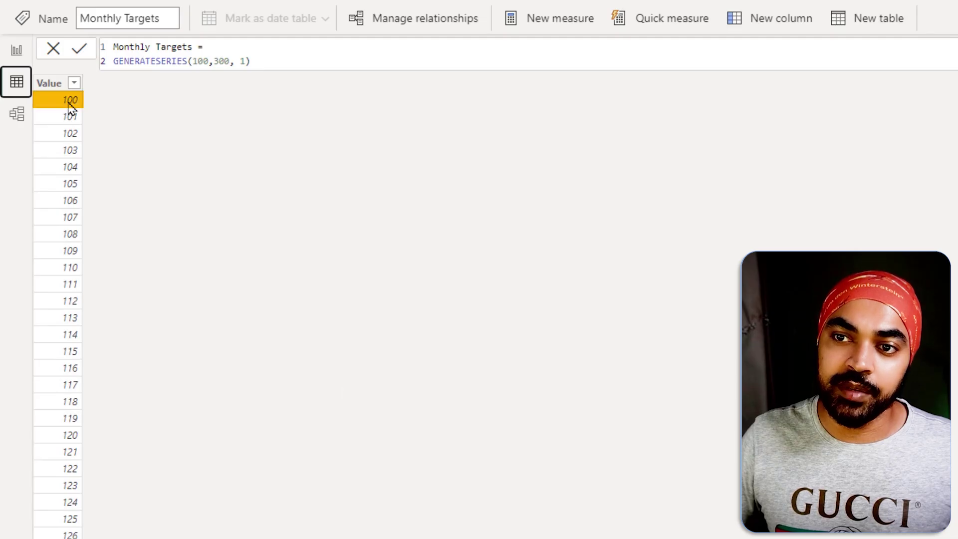
scroll(107, 163, down, 20)
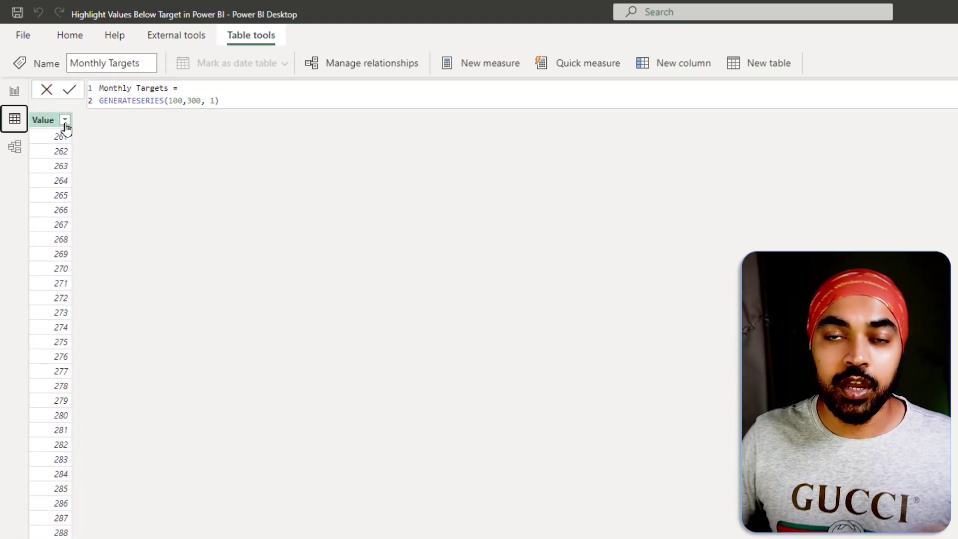
click(14, 91)
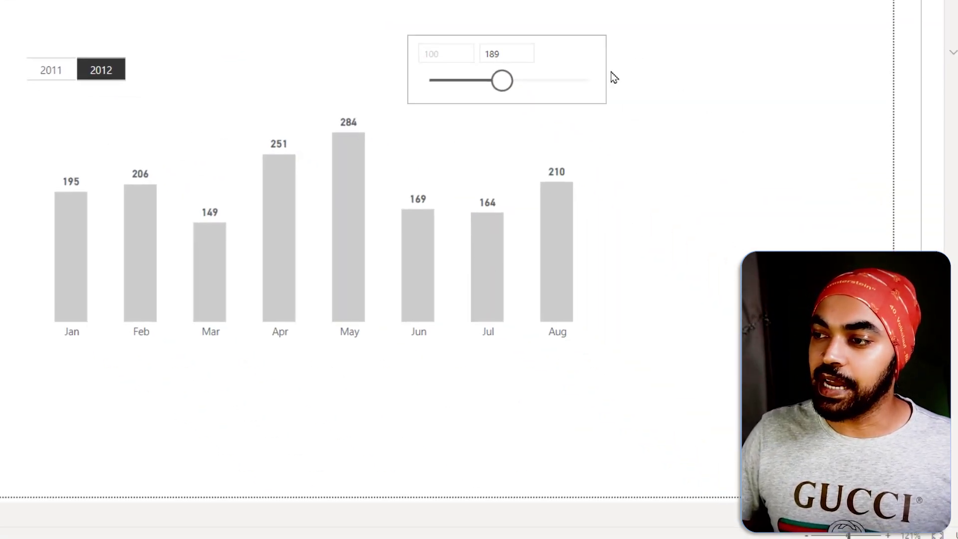
Drag the target slicer down to 167 and deselect it
click(565, 56)
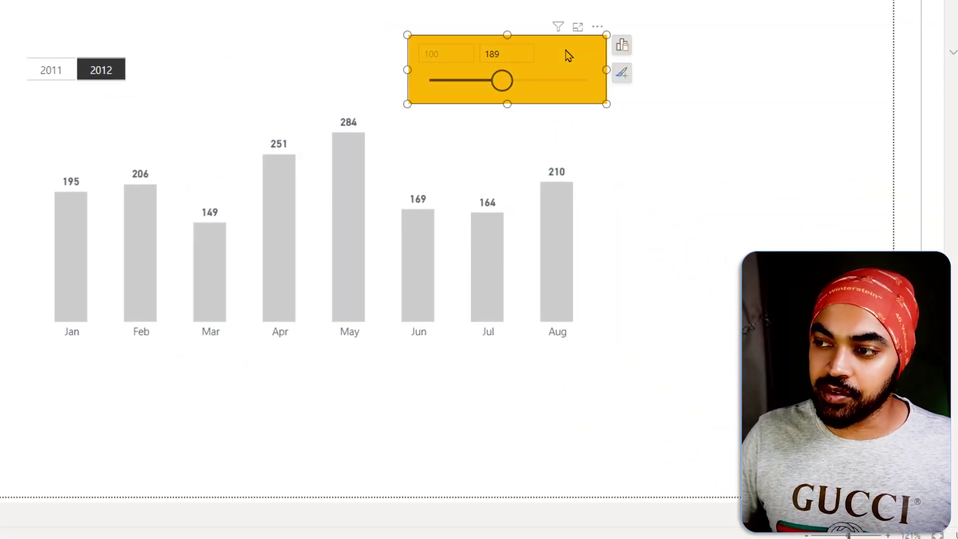
mouse_move(503, 84)
mouse_down()
mouse_move(519, 83)
mouse_move(498, 85)
mouse_up()
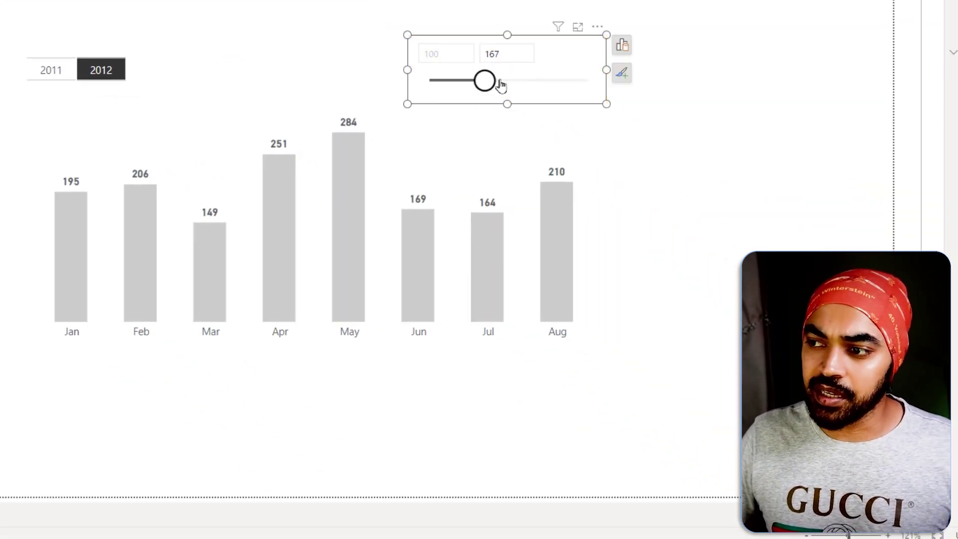
click(506, 14)
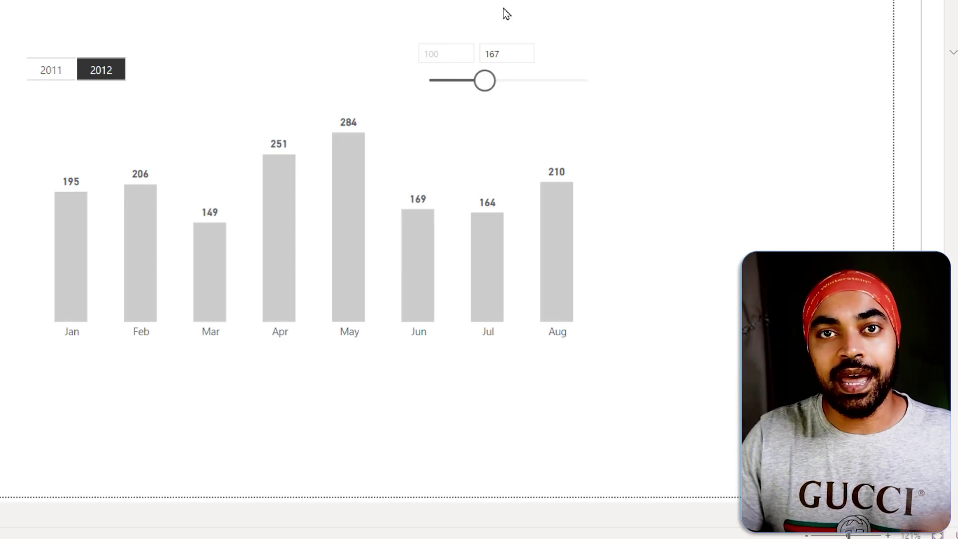
mouse_move(504, 36)
mouse_down()
mouse_move(469, 46)
mouse_move(520, 70)
mouse_move(515, 39)
mouse_move(552, 76)
mouse_move(553, 134)
mouse_move(530, 160)
mouse_up()
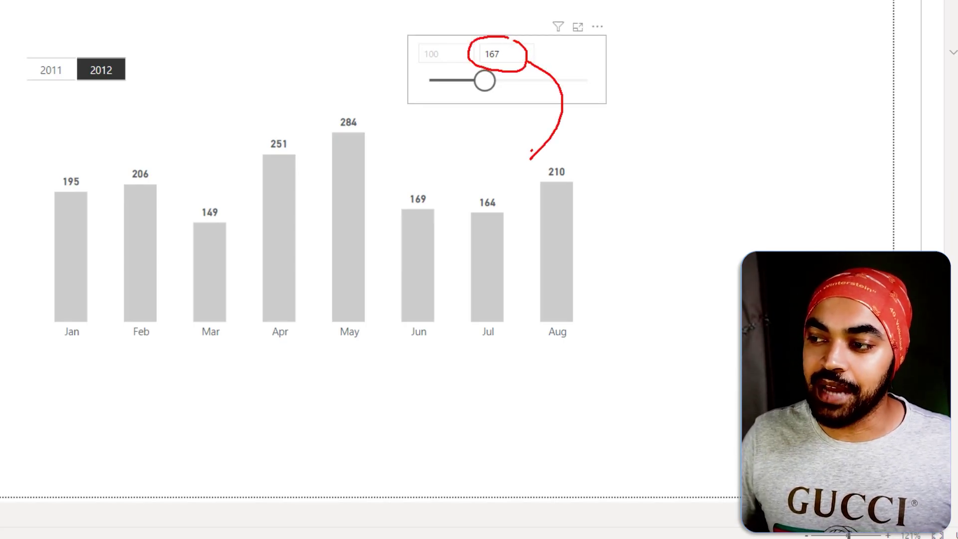
key(Escape)
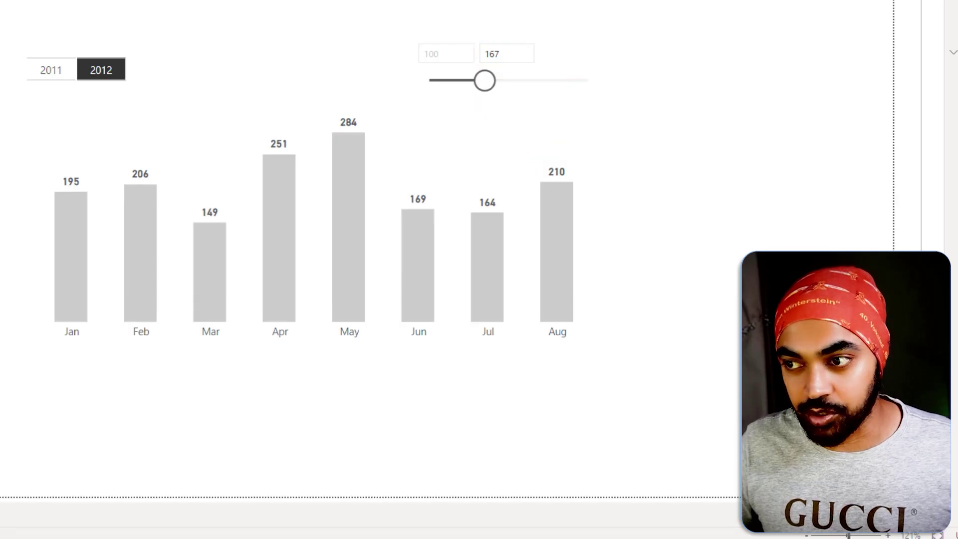
Select the monthly units column chart and bring up its format settings
click(469, 147)
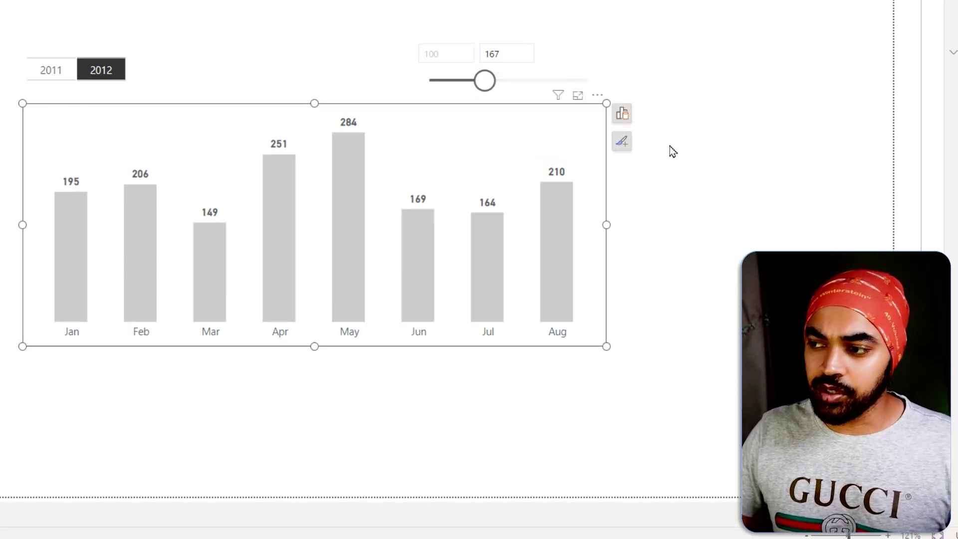
click(623, 142)
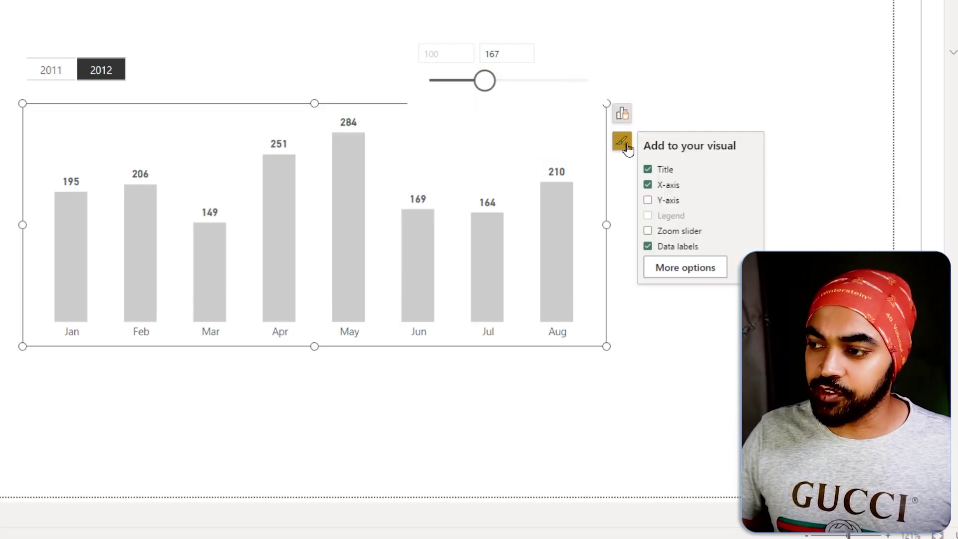
click(685, 270)
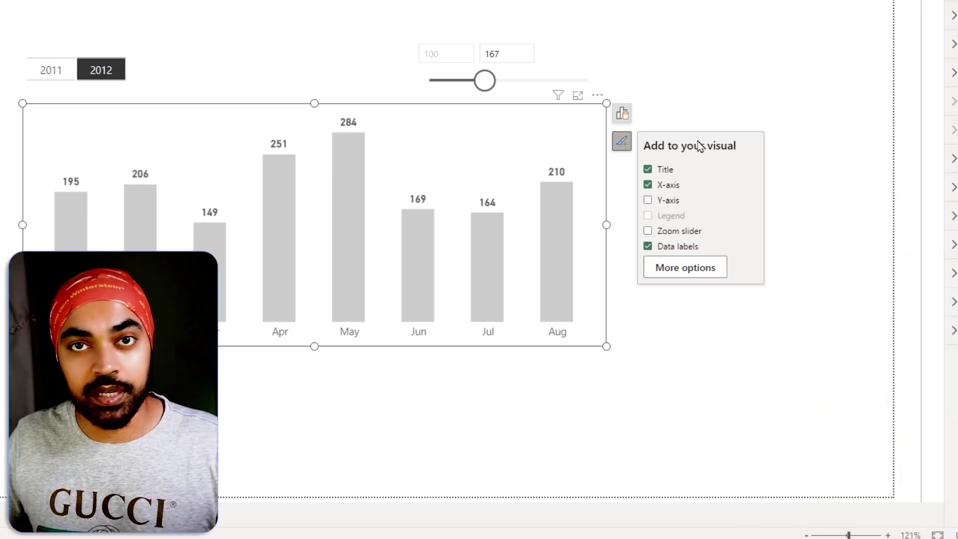
click(759, 97)
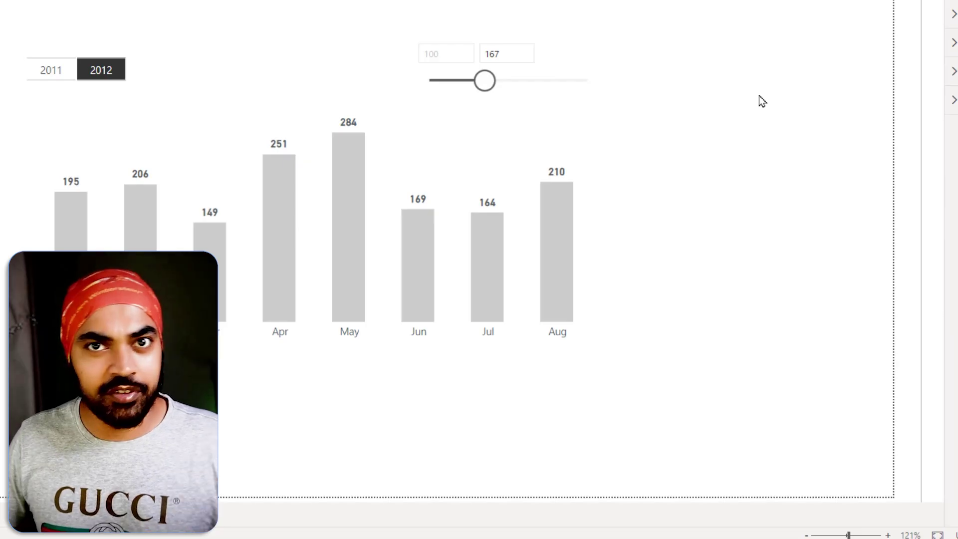
click(529, 145)
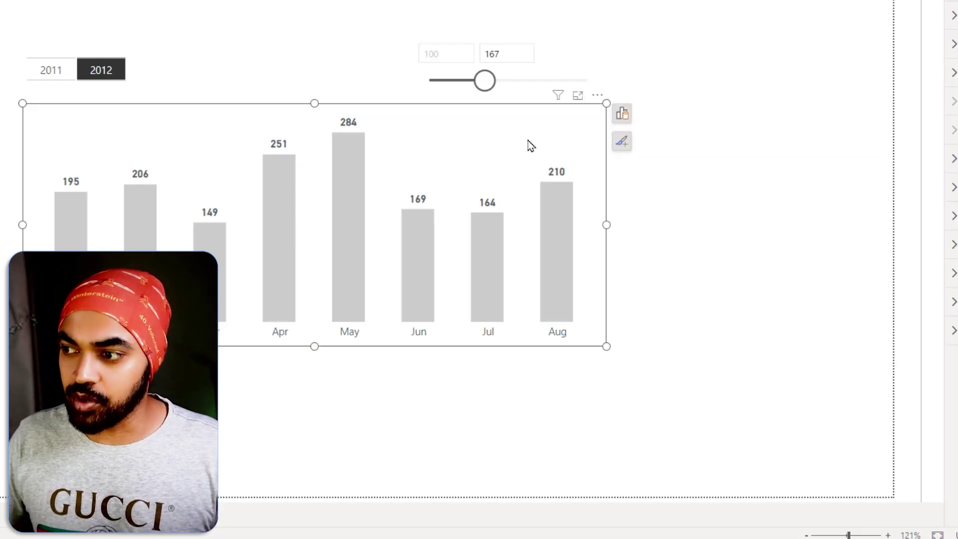
Add a constant reference line to the monthly units chart with value 50
click(627, 146)
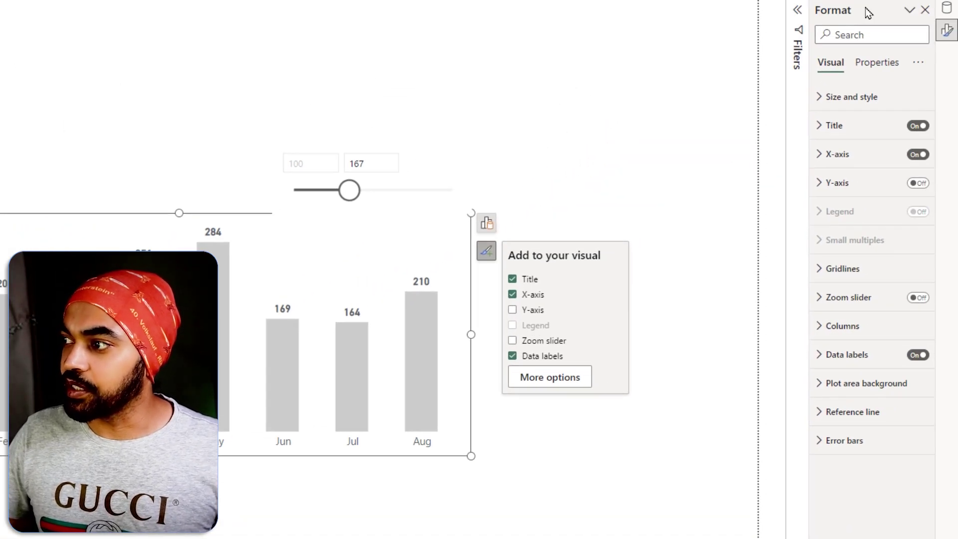
click(856, 414)
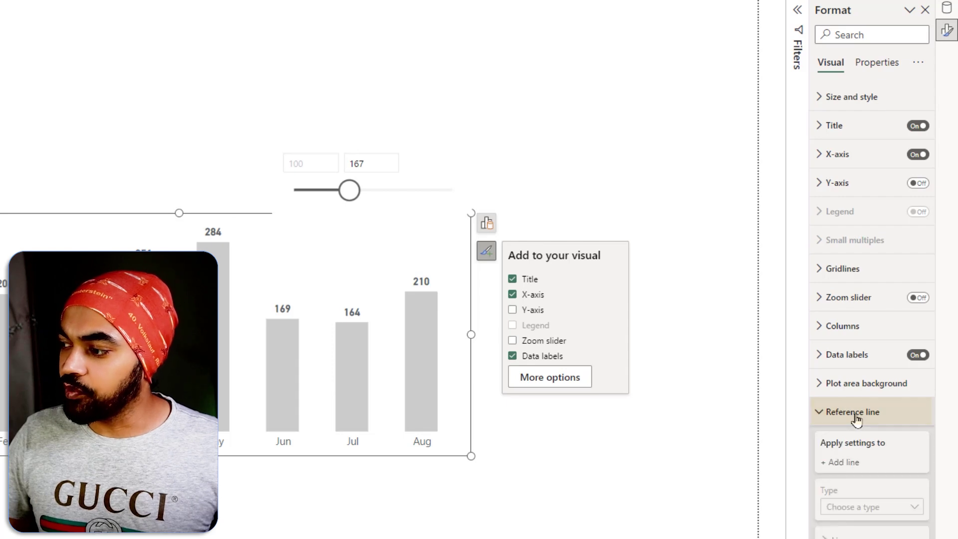
click(843, 467)
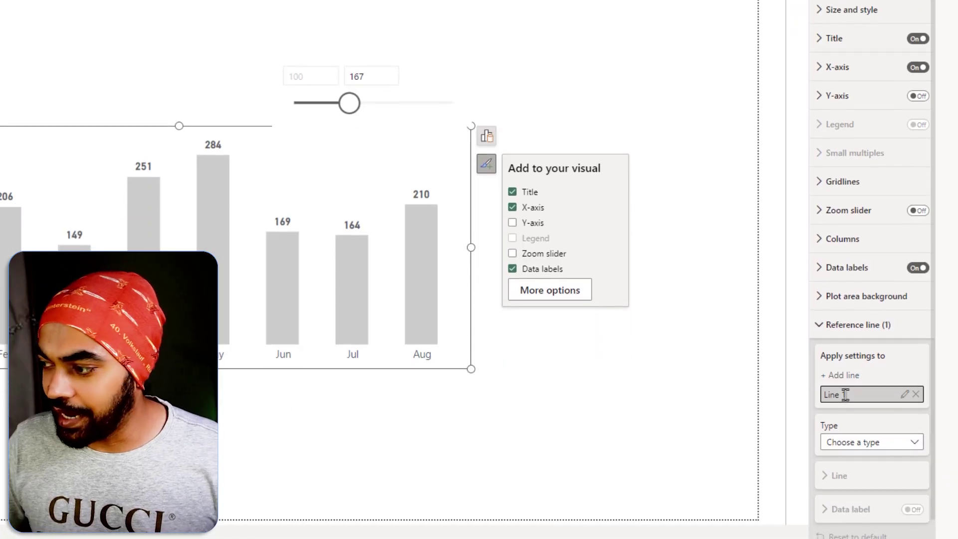
click(868, 530)
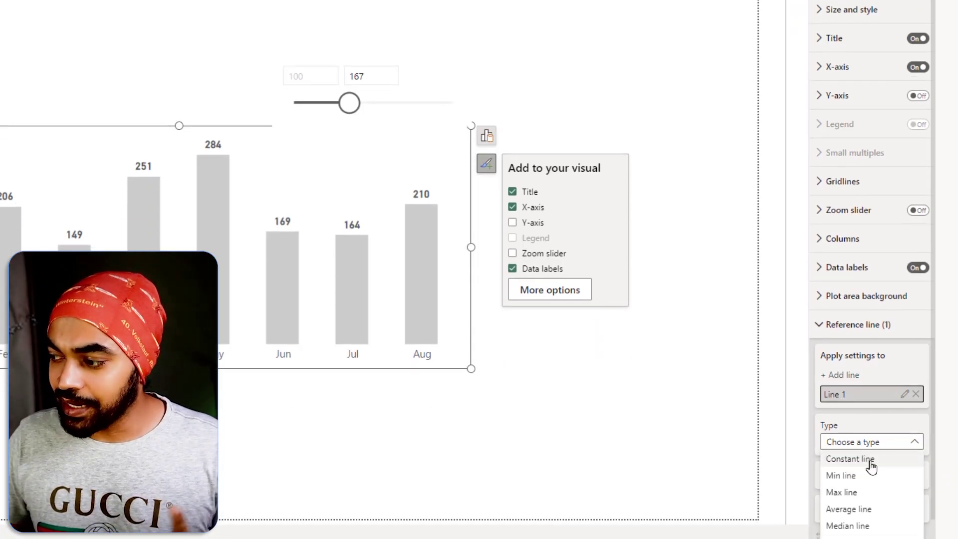
click(871, 466)
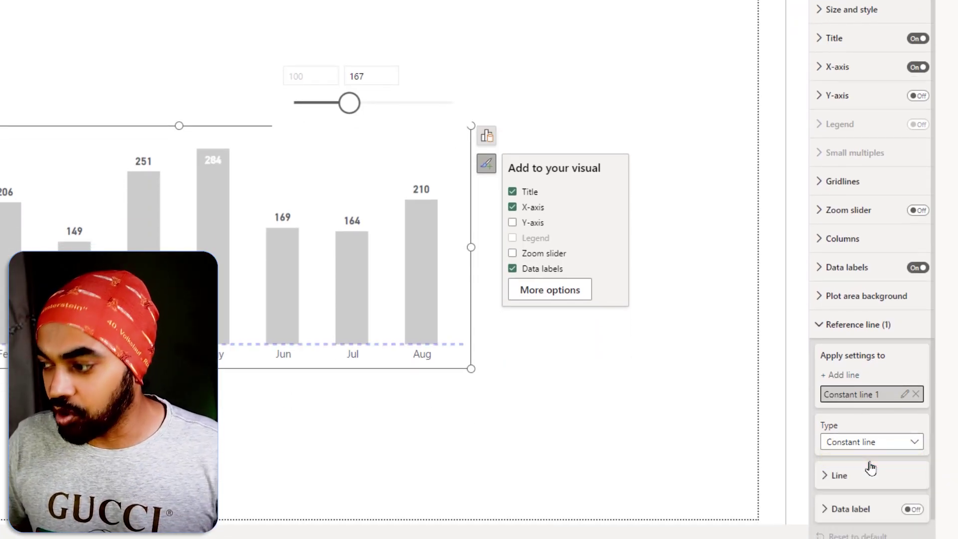
scroll(870, 466, down, 1)
click(857, 450)
scroll(864, 399, down, 4)
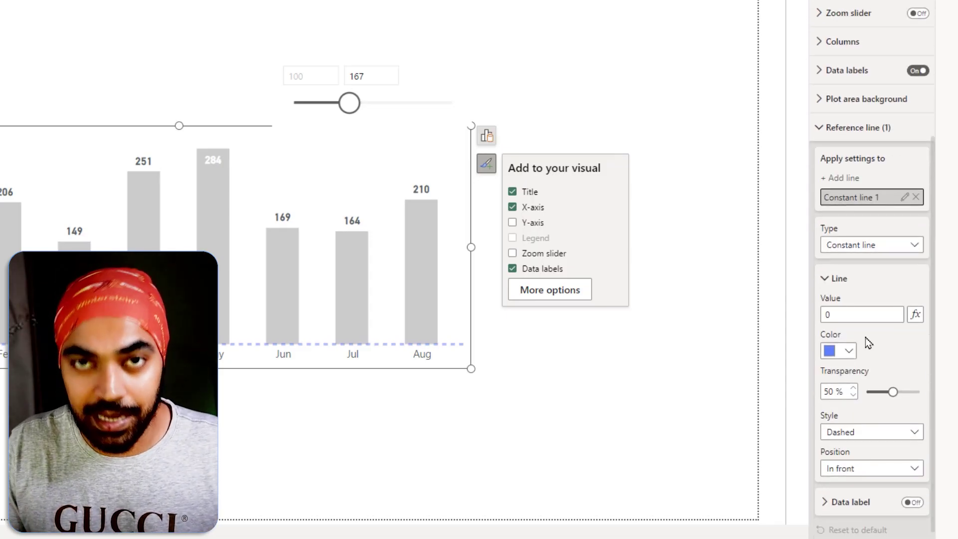
double_click(852, 314)
key(BackSpace)
text(50)
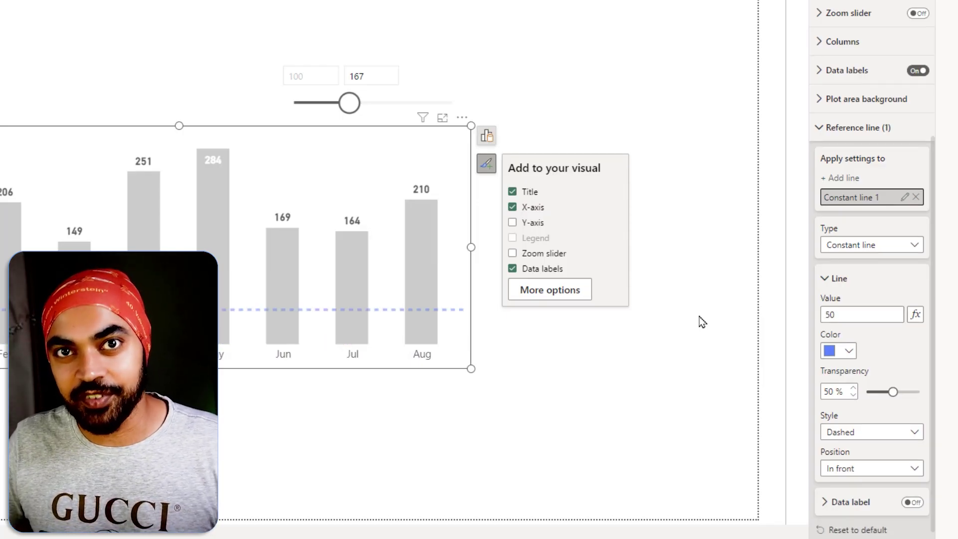
Drag-select areas of the report around the chart, cancelling each selection
key(ctrl+2)
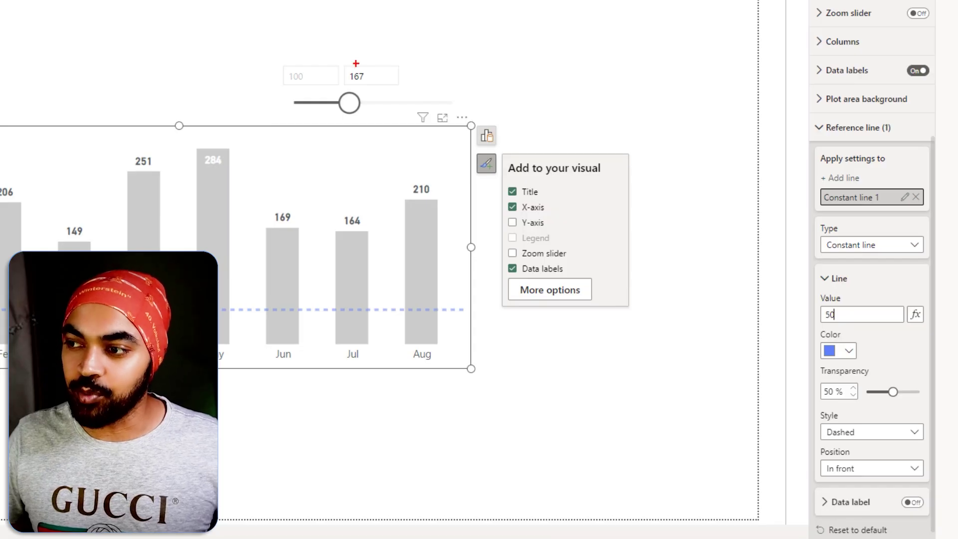
drag(326, 59, 407, 110)
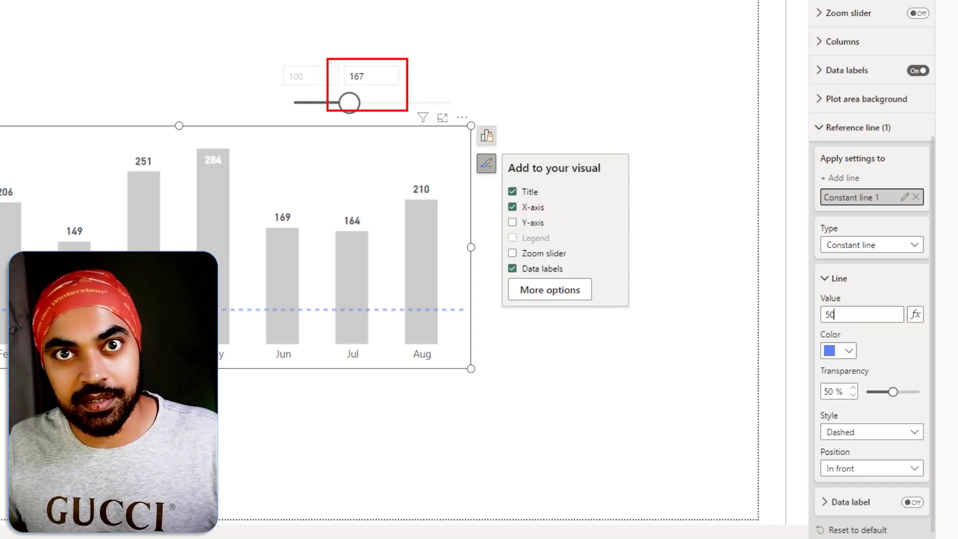
key(Escape)
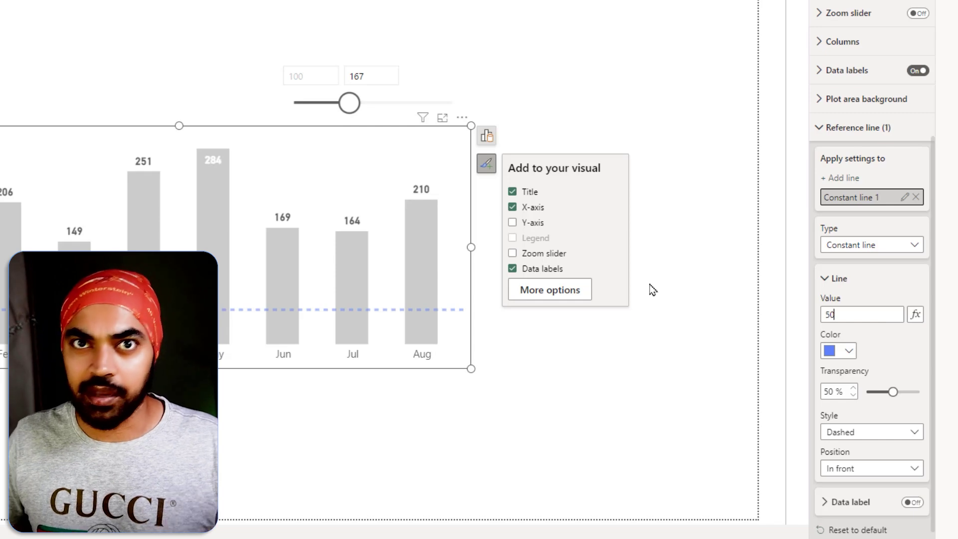
key(ctrl+2)
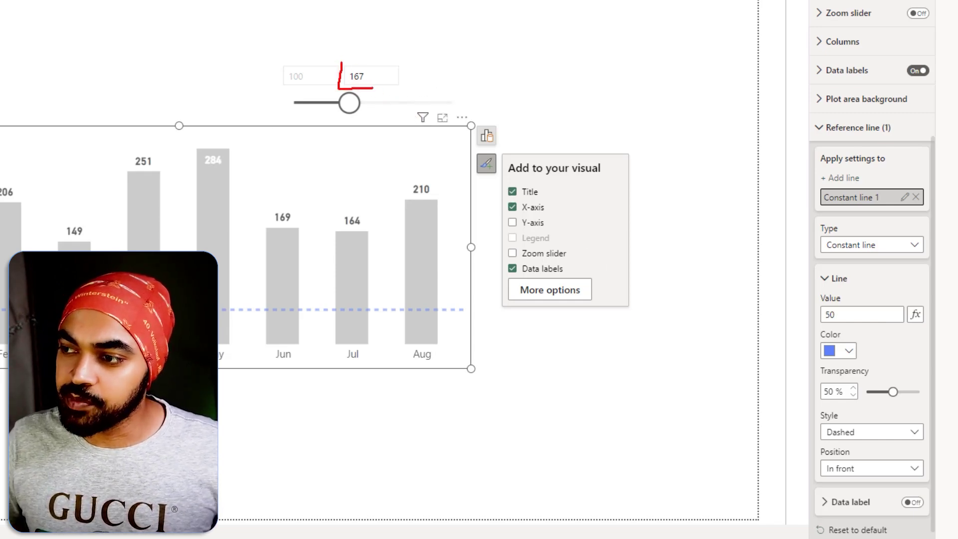
mouse_move(378, 73)
mouse_down()
mouse_move(443, 69)
mouse_move(574, 113)
mouse_move(697, 279)
mouse_move(803, 309)
mouse_up()
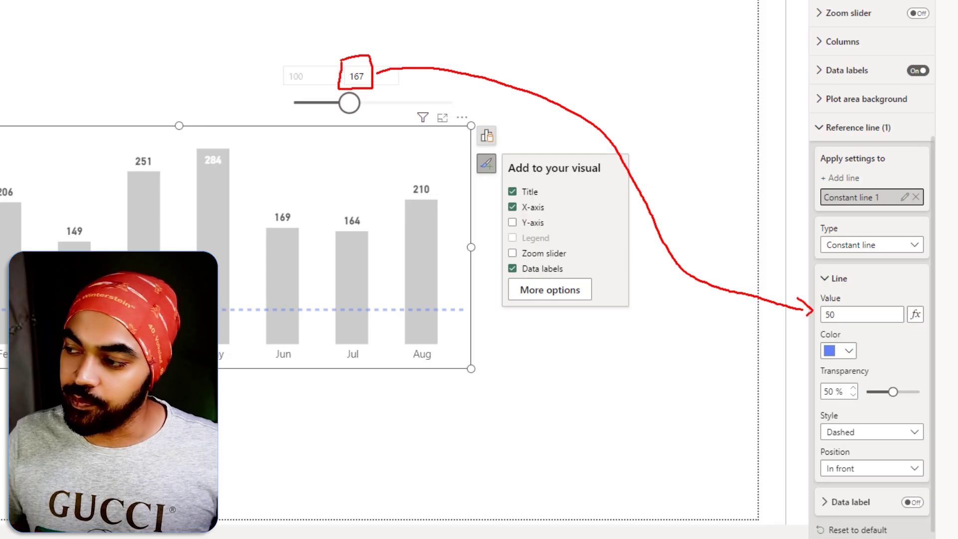
key(Escape)
Display the Target Value measure's formula, MAX('Monthly Targets'[Value])
click(947, 15)
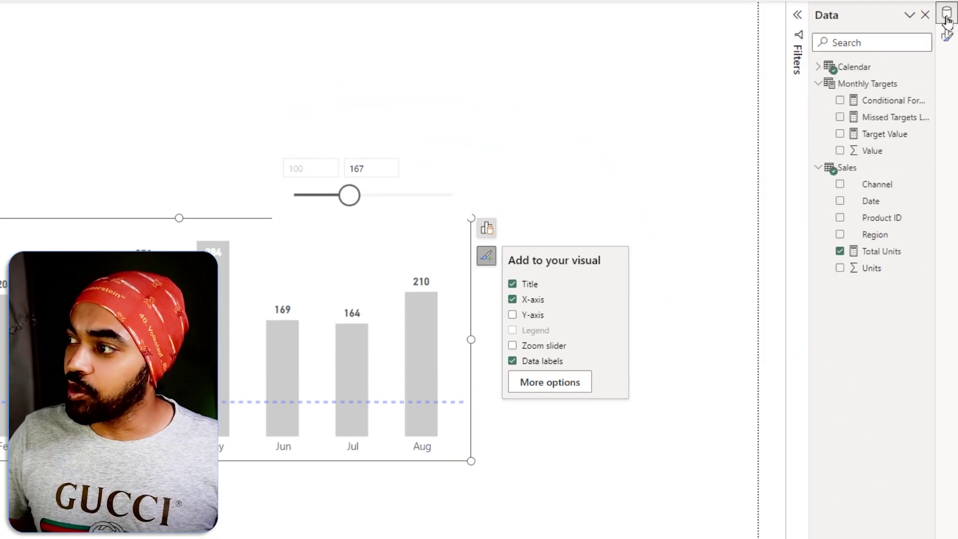
click(878, 134)
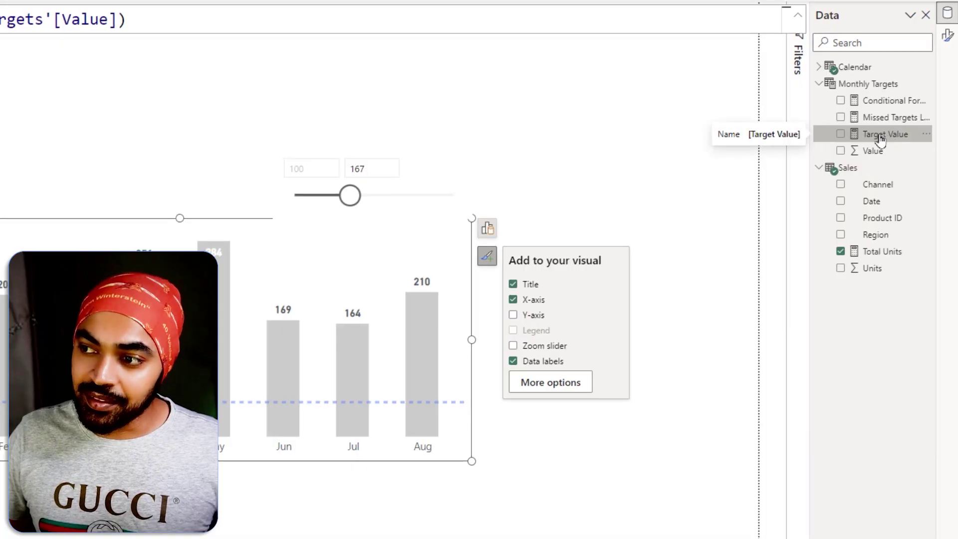
key(ctrl+2)
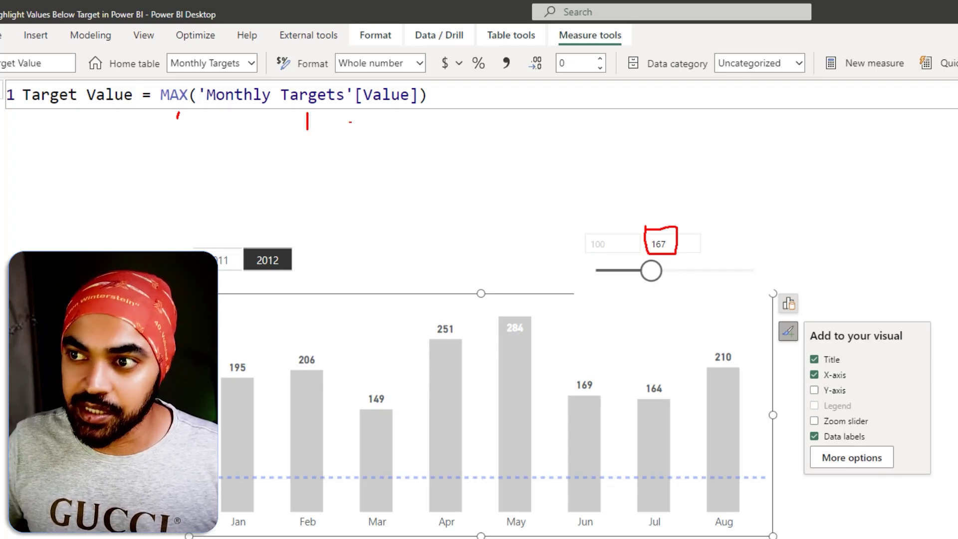
mouse_move(388, 128)
mouse_down()
mouse_move(388, 104)
mouse_move(394, 112)
mouse_up()
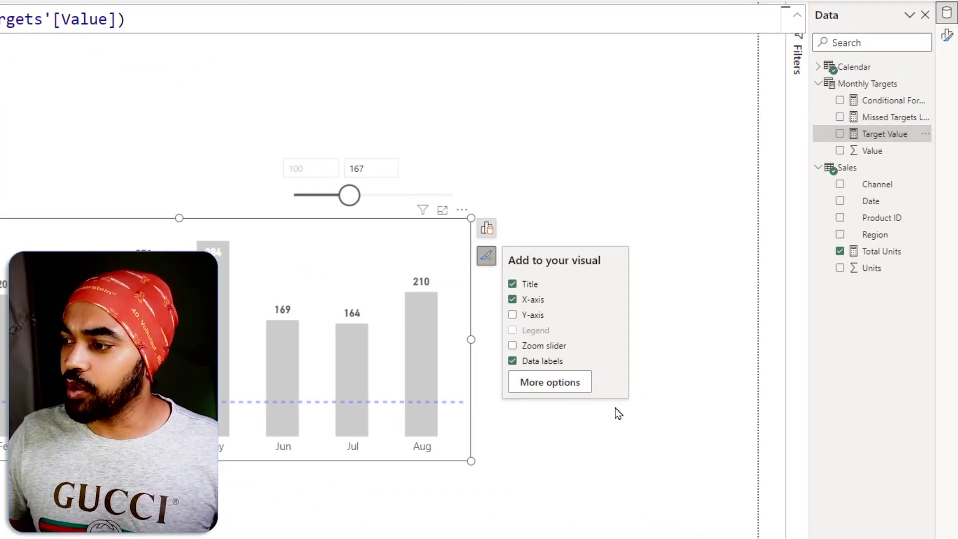
Bind the reference line's value to the Target Value measure by Field value, placing it at 167
click(563, 387)
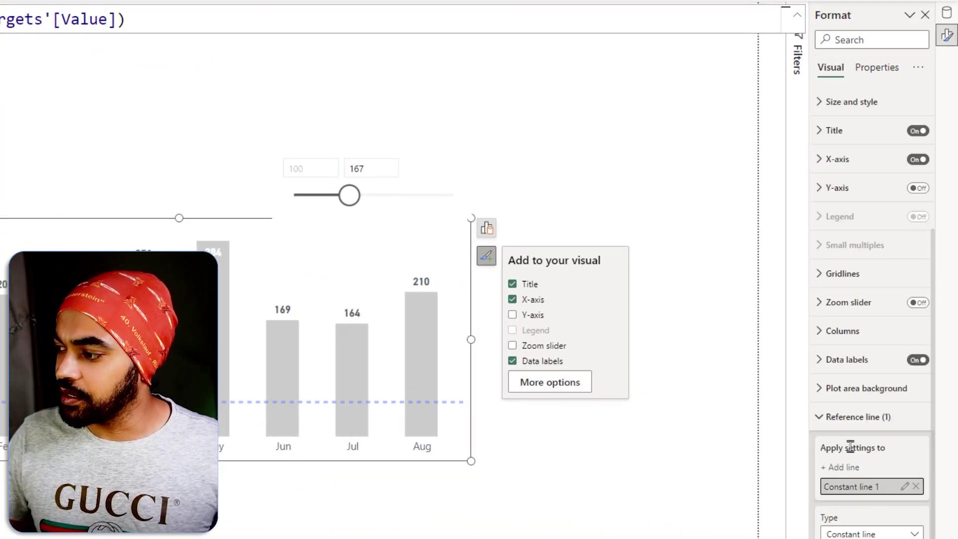
scroll(852, 419, down, 1)
scroll(852, 449, down, 3)
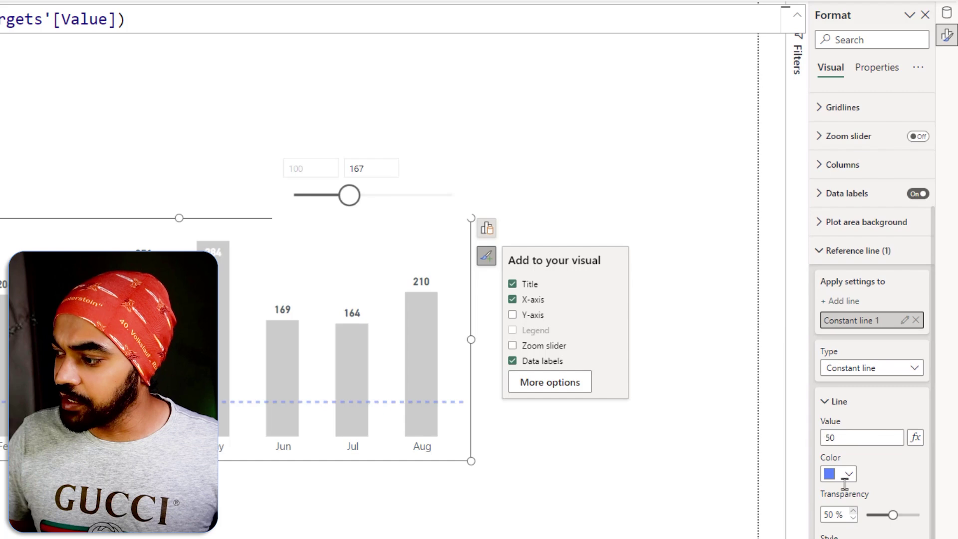
click(915, 438)
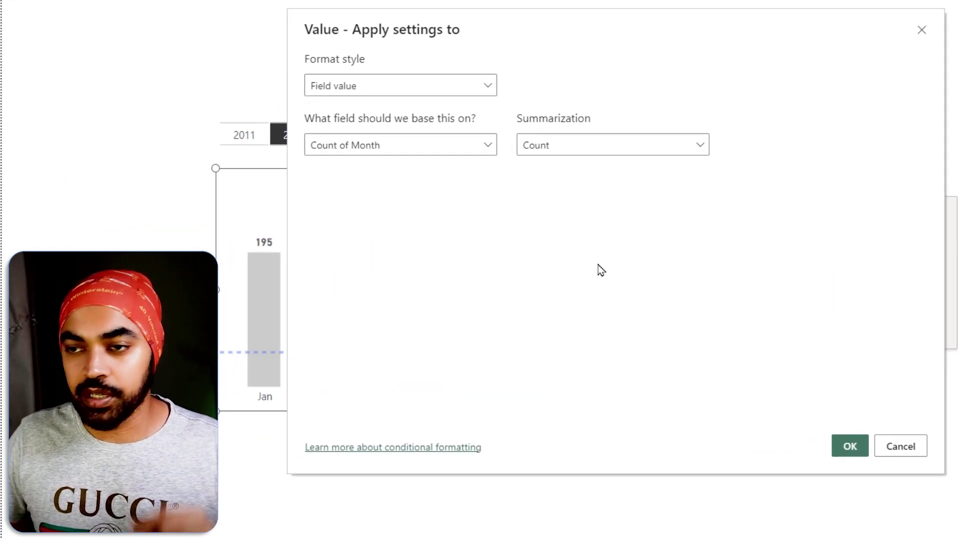
click(399, 86)
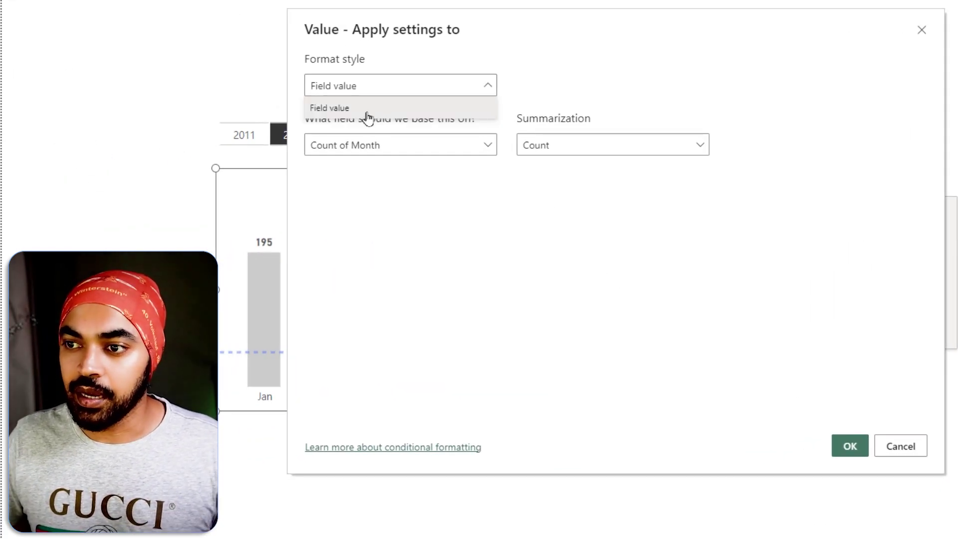
click(367, 111)
click(368, 146)
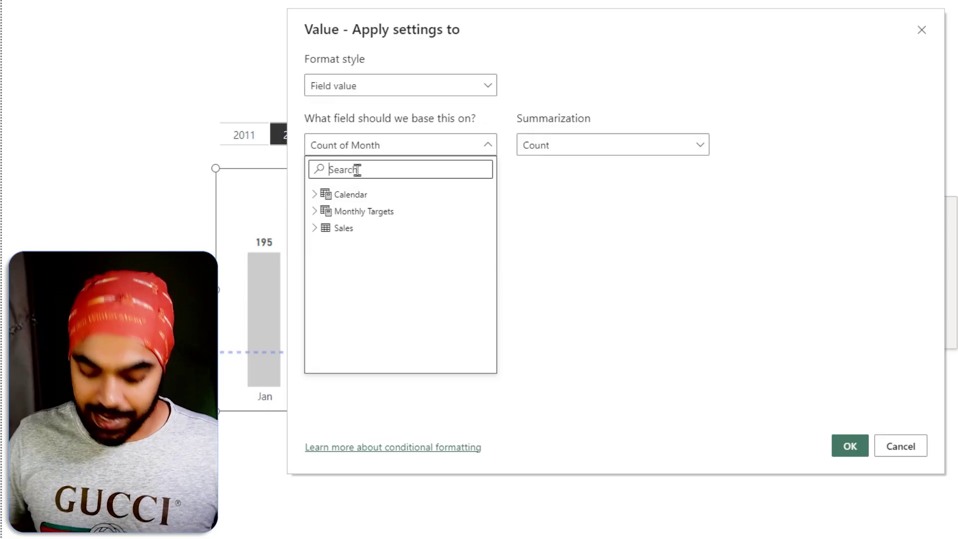
text(targ)
click(369, 228)
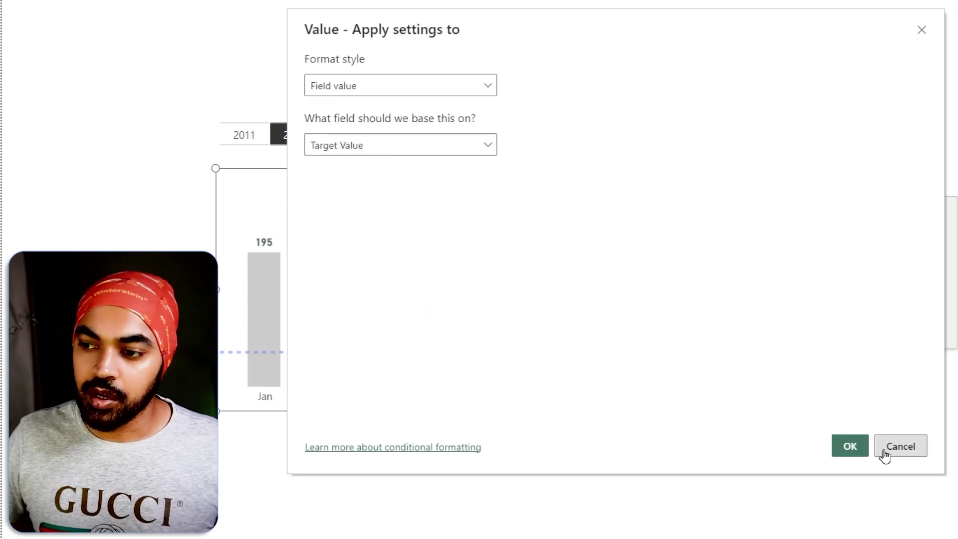
click(849, 447)
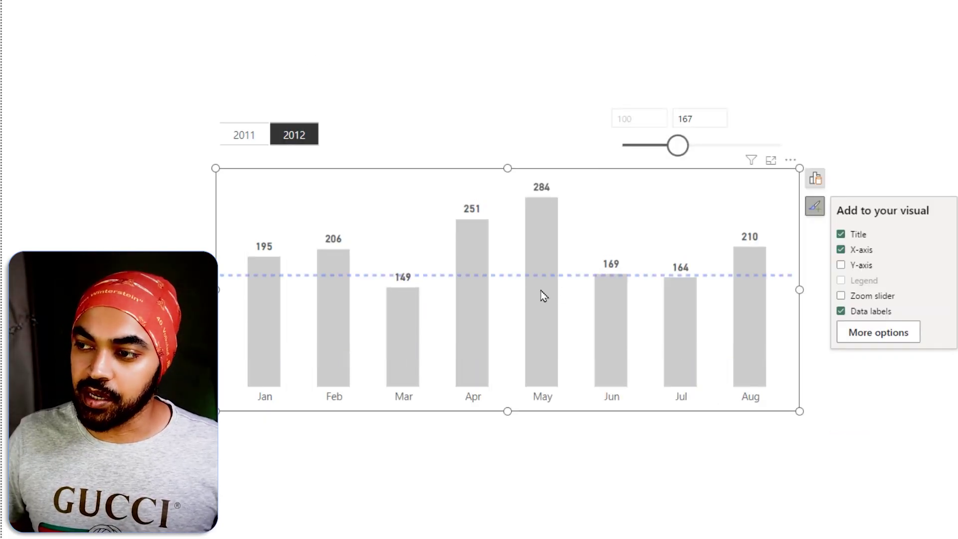
mouse_move(542, 291)
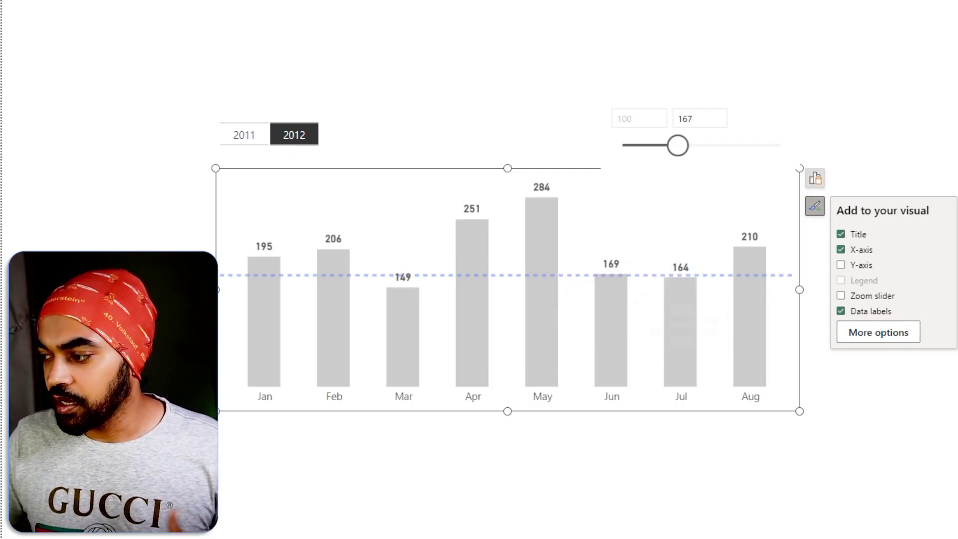
key(Escape)
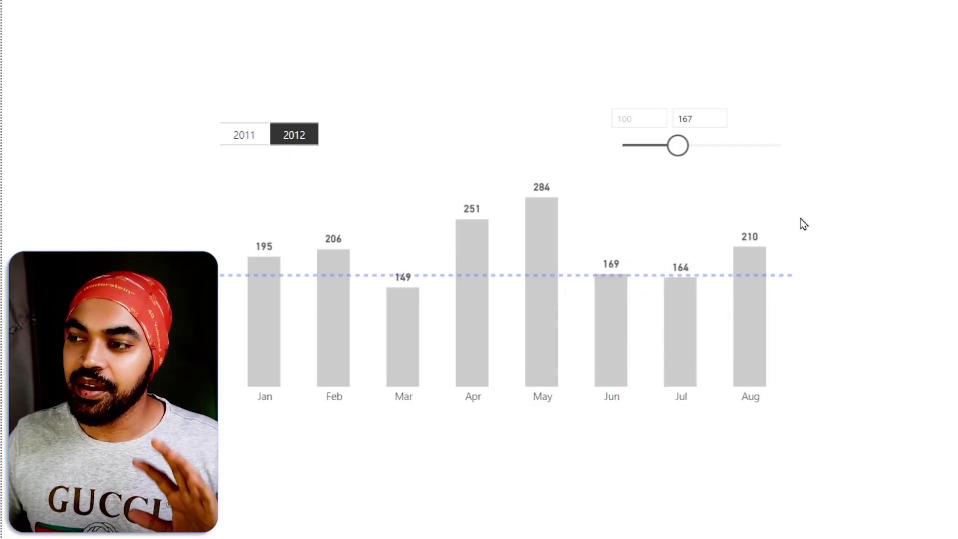
Nudge the target slider to shift the dashed line, then deselect the slider
mouse_move(679, 147)
mouse_down()
mouse_move(732, 149)
mouse_move(682, 154)
mouse_up()
click(584, 23)
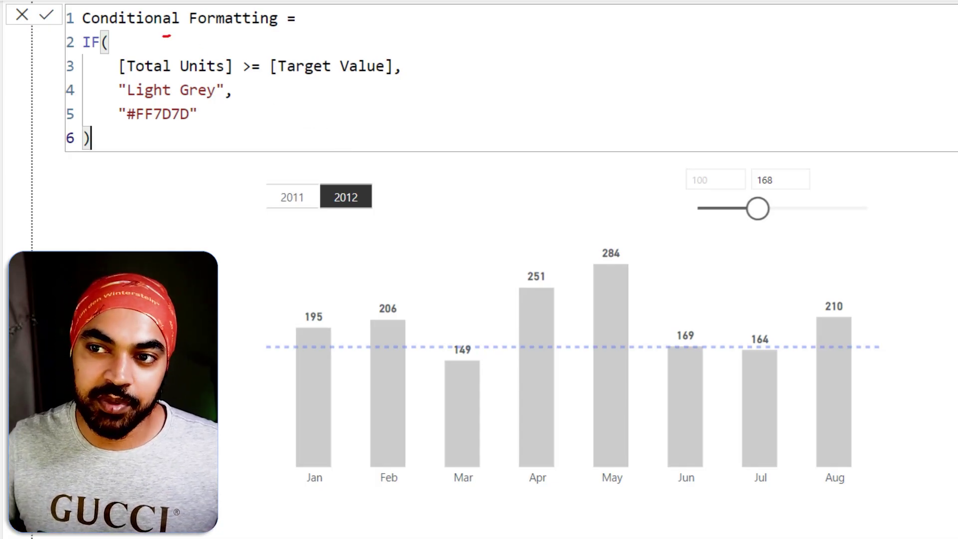
Commit the Conditional Formatting measure and return to the 2012 chart with target 168
drag(170, 36, 221, 29)
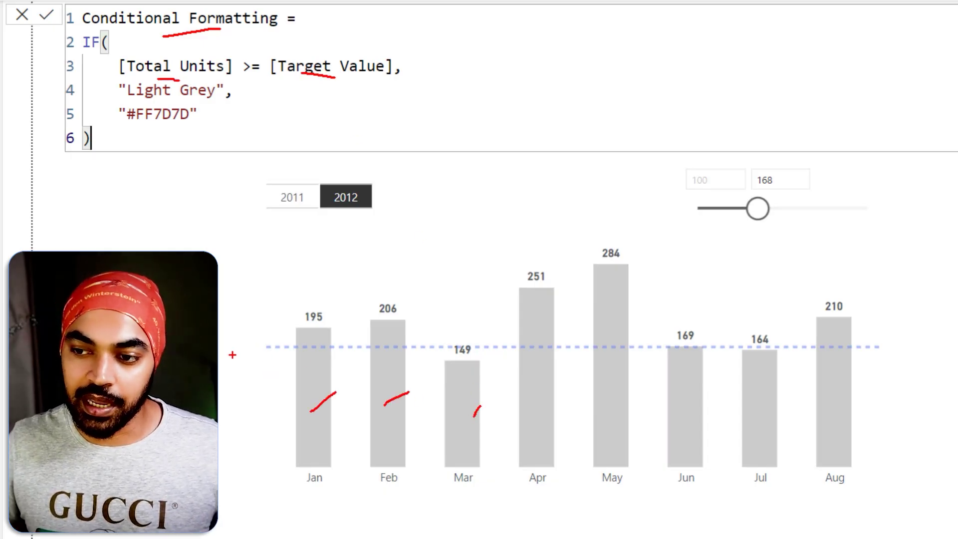
drag(232, 355, 257, 349)
key(Escape)
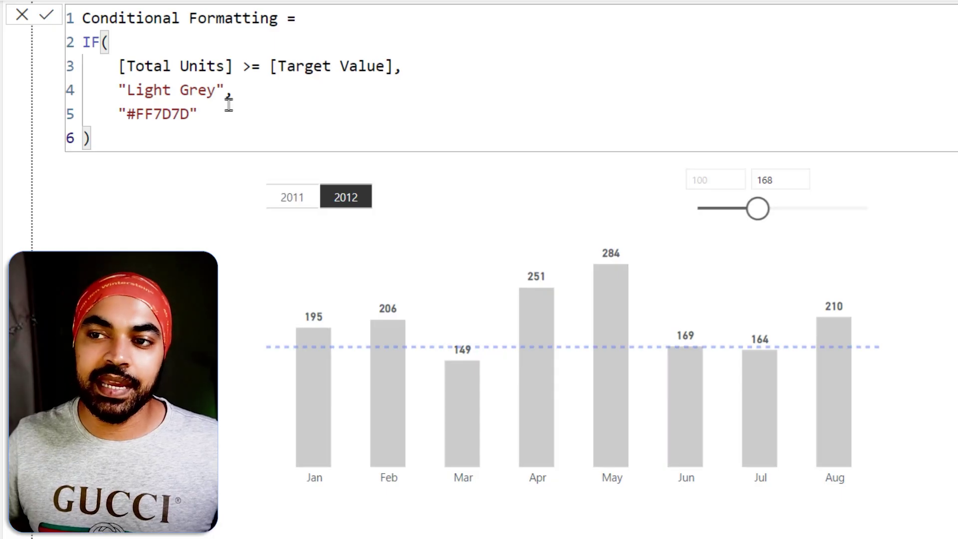
drag(143, 78, 225, 81)
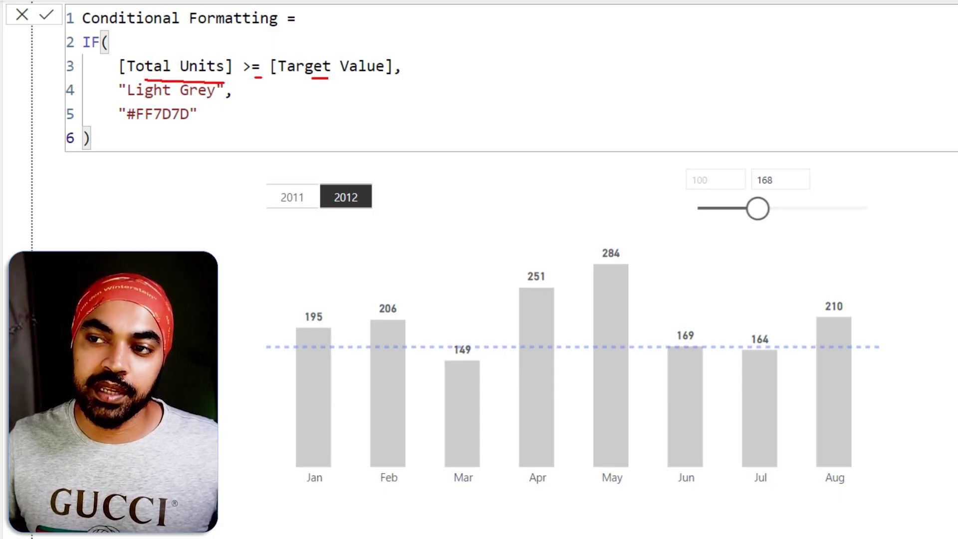
drag(328, 78, 400, 77)
drag(148, 106, 218, 106)
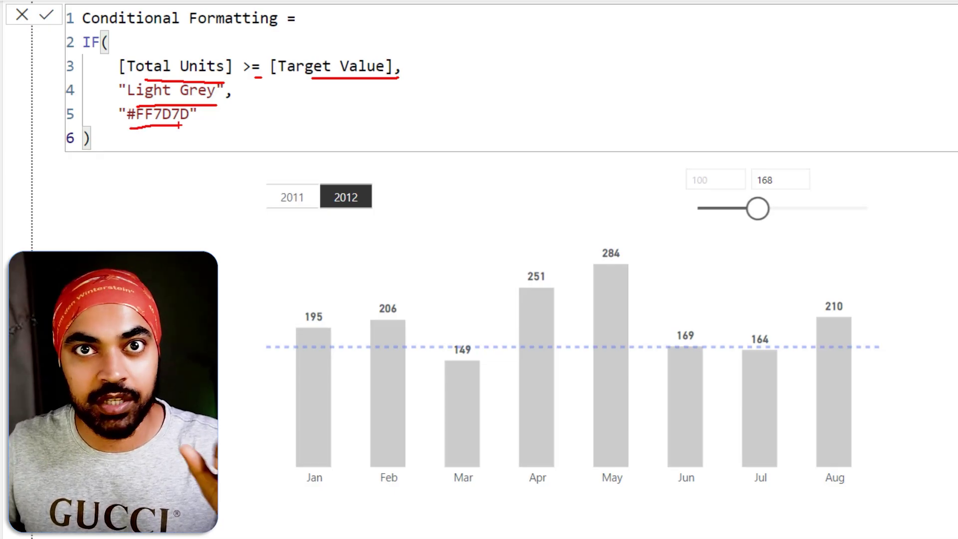
key(Escape)
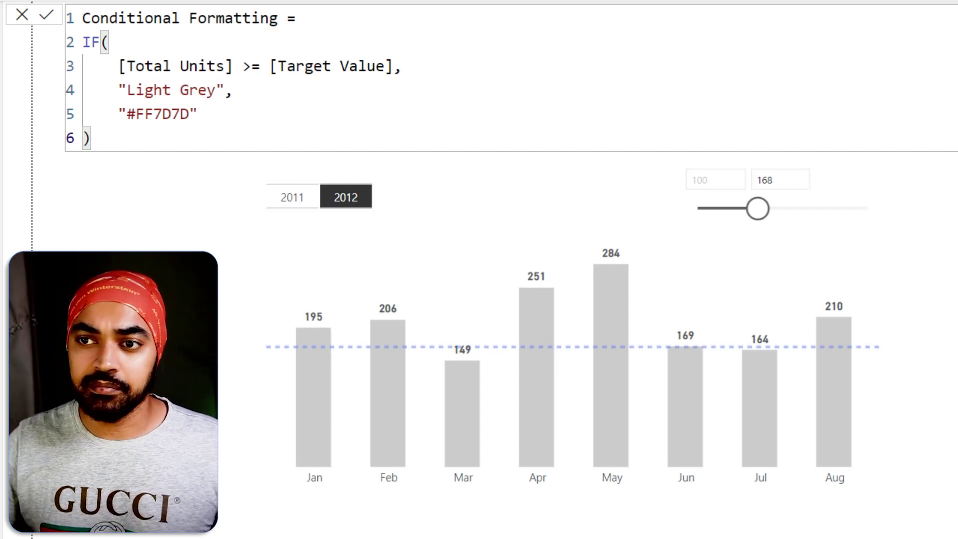
click(592, 226)
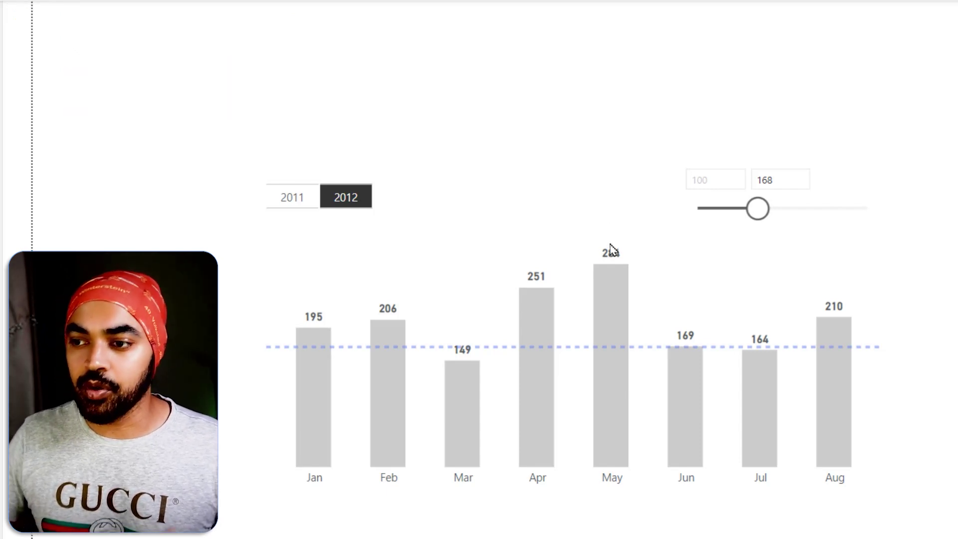
Color the columns by Field value from the Conditional Formatting measure, turning Mar and Jul red
click(578, 253)
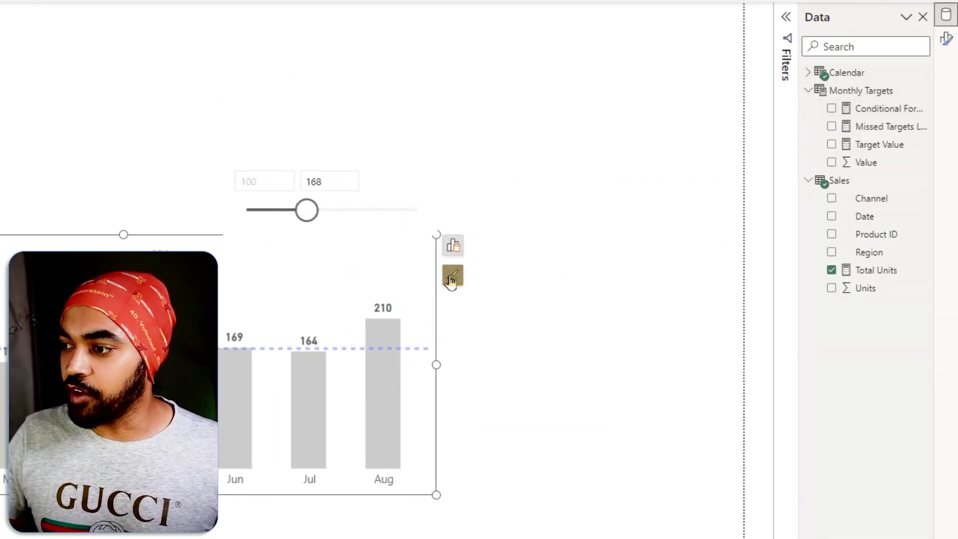
click(452, 275)
click(505, 411)
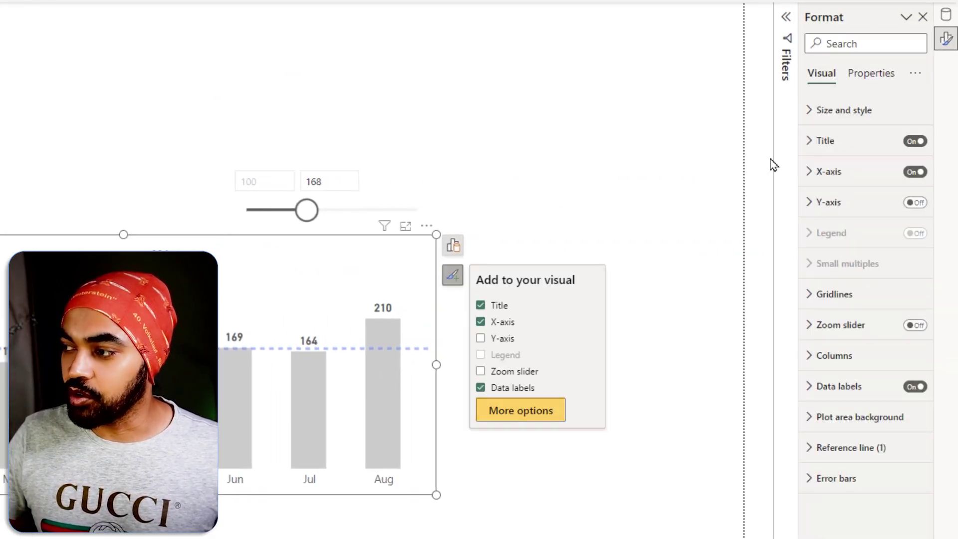
click(855, 364)
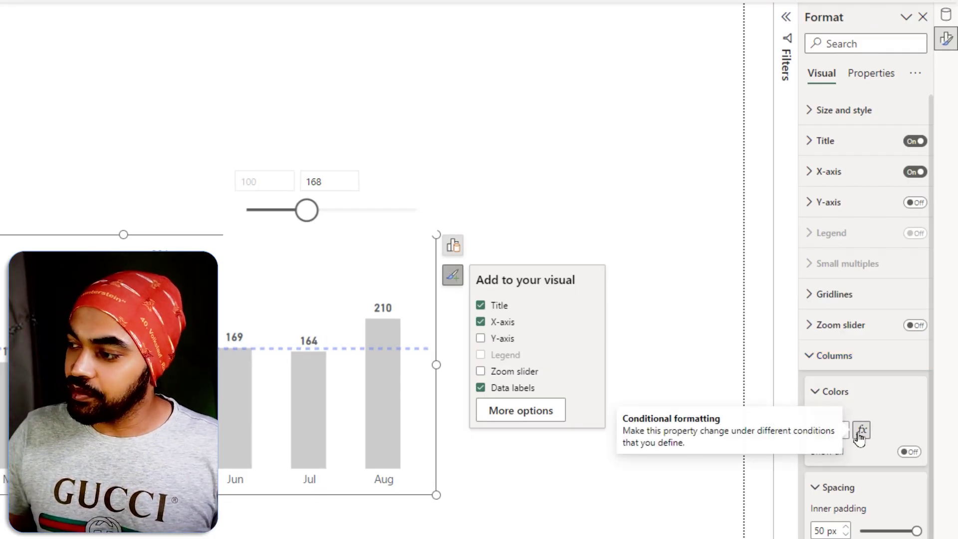
click(861, 431)
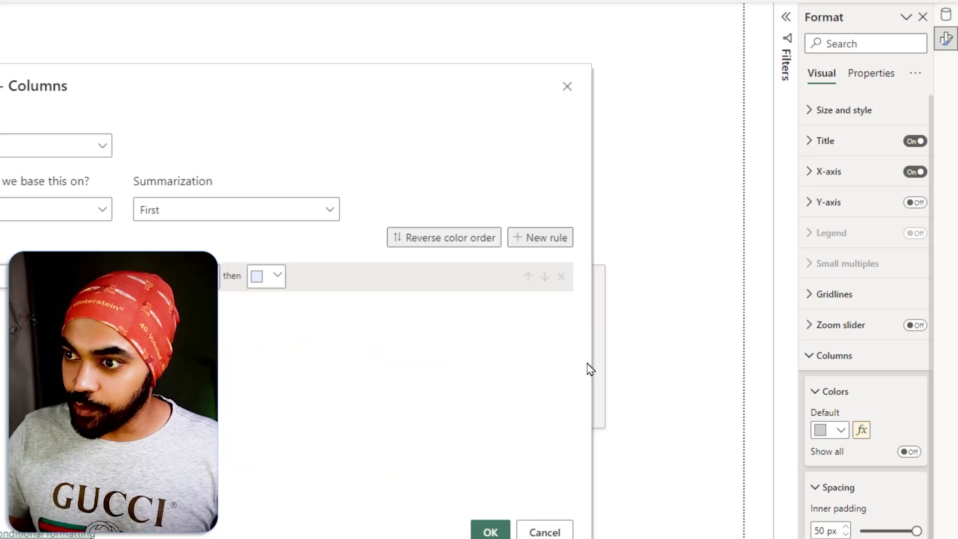
click(162, 127)
click(127, 199)
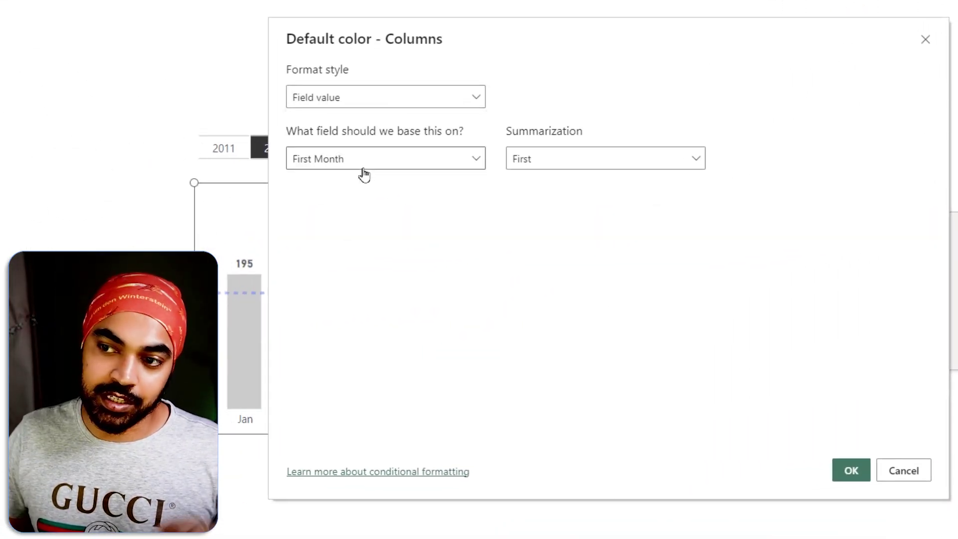
click(366, 169)
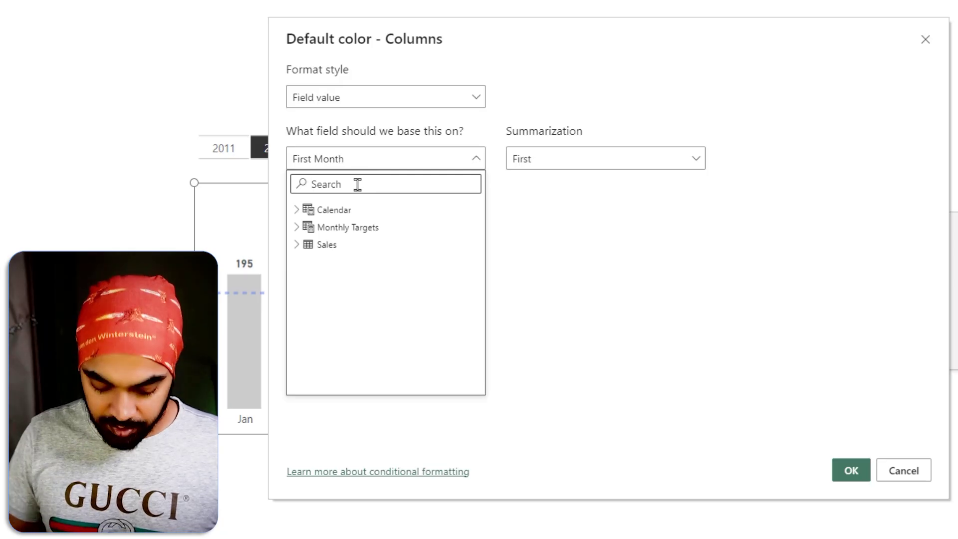
text(condit)
click(372, 227)
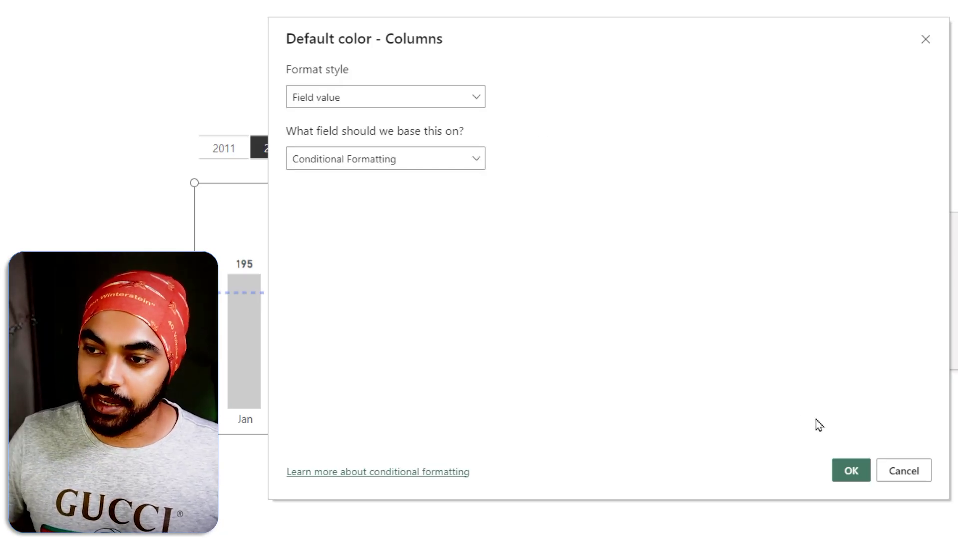
click(851, 472)
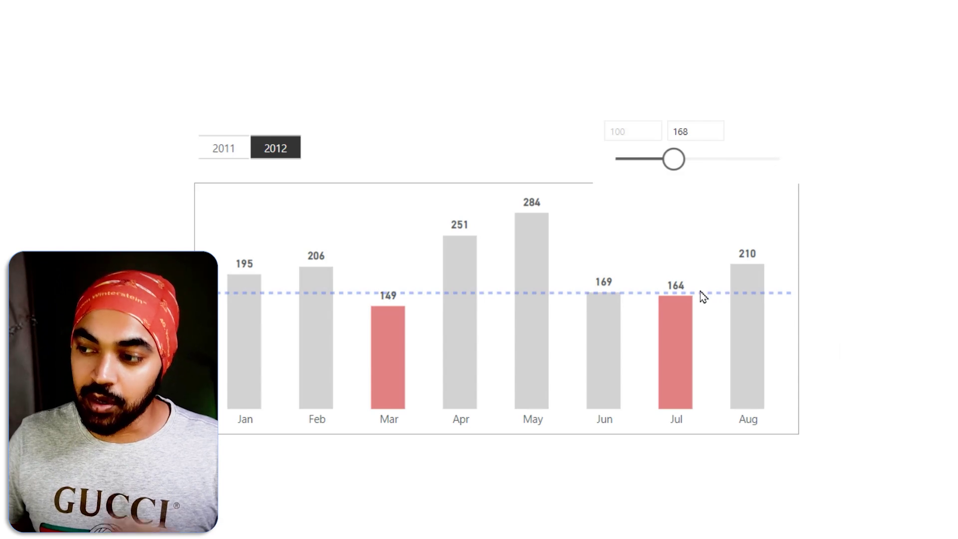
Raise the target to about 199 so Jan, Mar, Jun and Jul turn red
drag(673, 161, 703, 167)
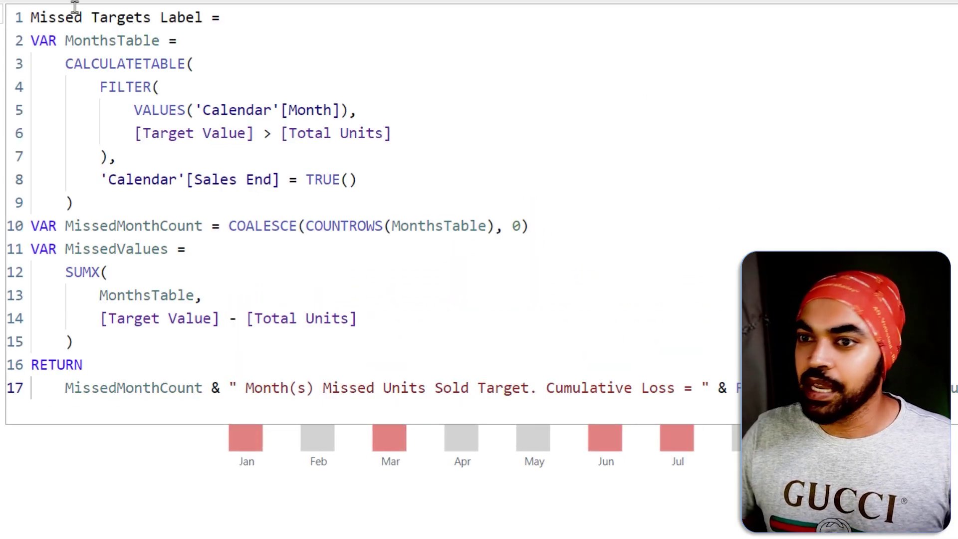
click(177, 18)
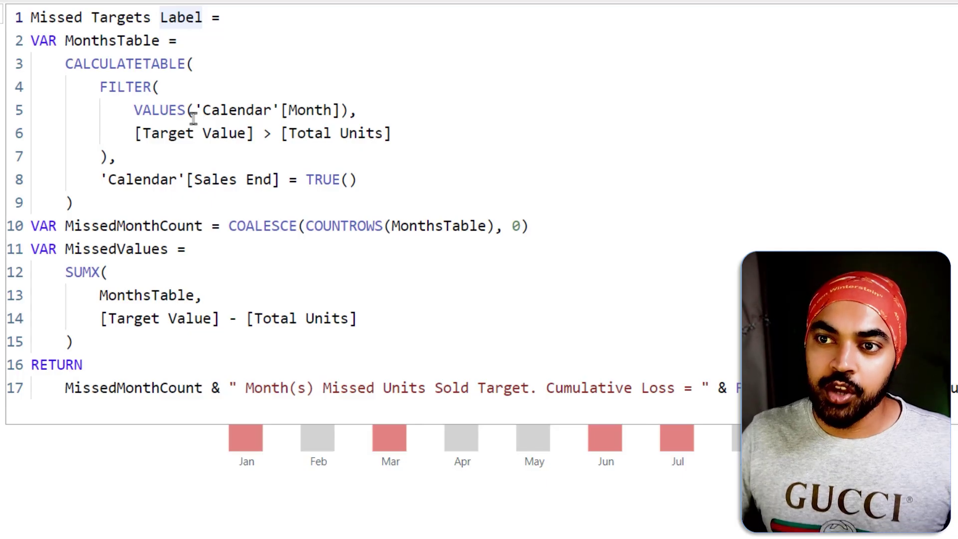
mouse_move(27, 57)
mouse_down()
mouse_move(50, 52)
mouse_move(120, 49)
mouse_up()
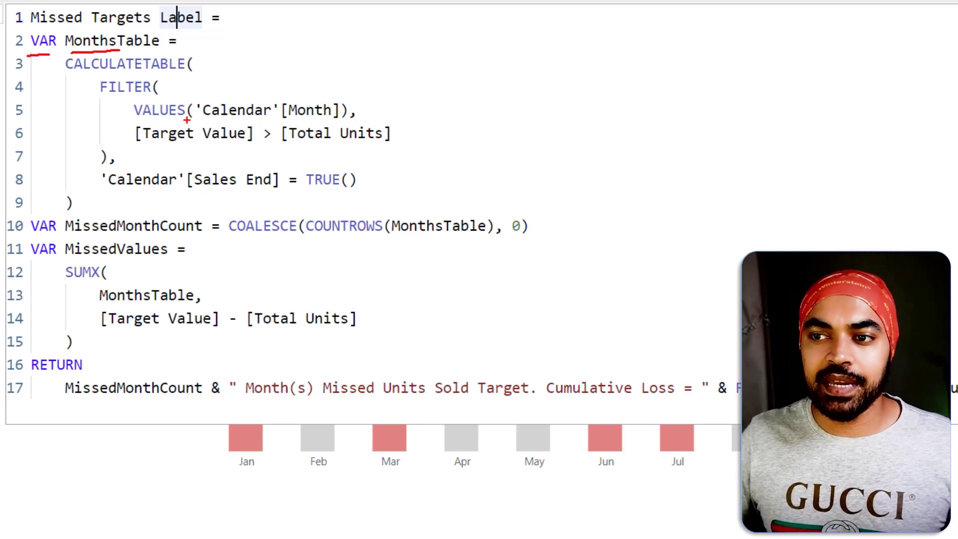
drag(135, 121, 306, 120)
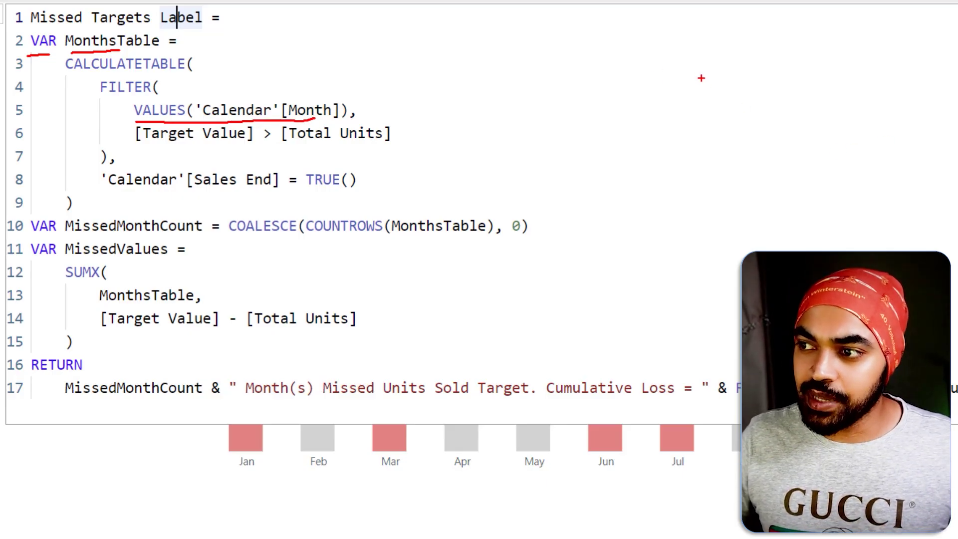
mouse_move(702, 73)
mouse_down()
mouse_move(675, 74)
mouse_move(734, 69)
mouse_up()
mouse_move(679, 148)
mouse_down()
mouse_move(684, 120)
mouse_move(698, 117)
mouse_up()
drag(681, 135, 700, 133)
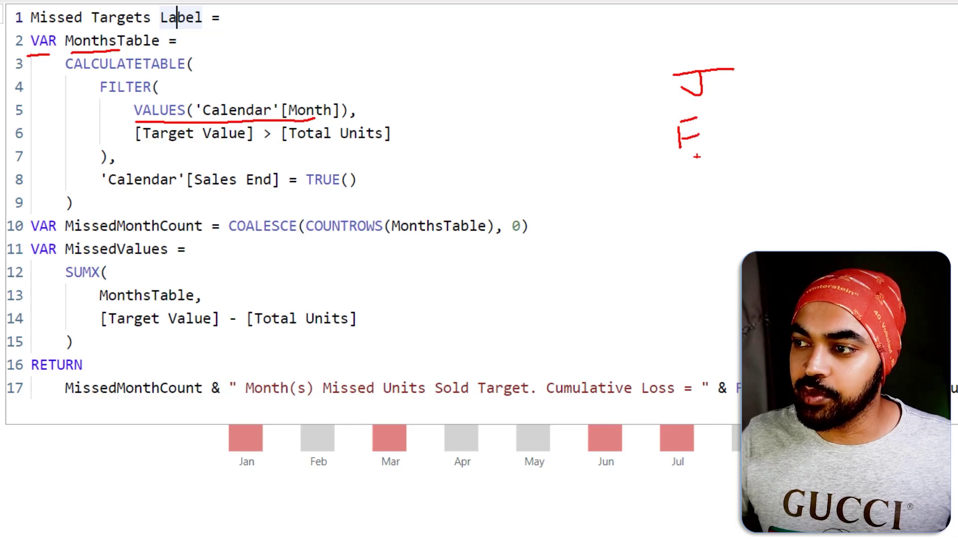
mouse_move(695, 189)
mouse_down()
mouse_move(700, 172)
mouse_move(716, 185)
mouse_up()
drag(703, 235, 720, 228)
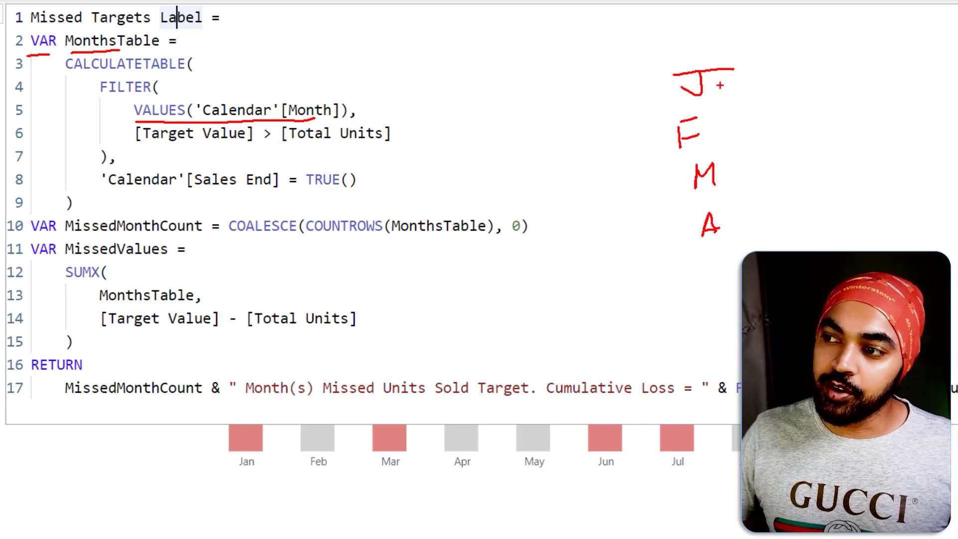
drag(717, 84, 734, 79)
drag(704, 130, 719, 125)
drag(729, 171, 737, 167)
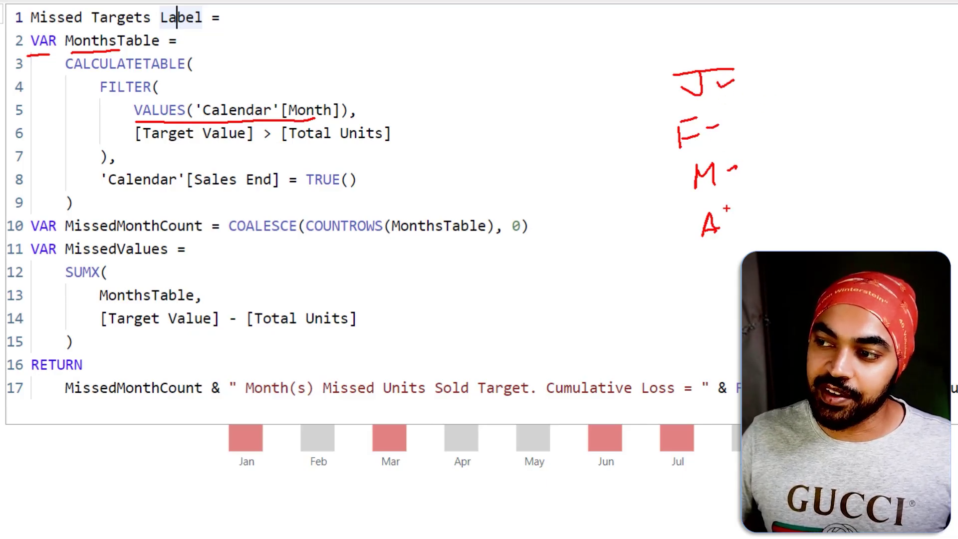
drag(729, 211, 736, 207)
drag(166, 148, 199, 145)
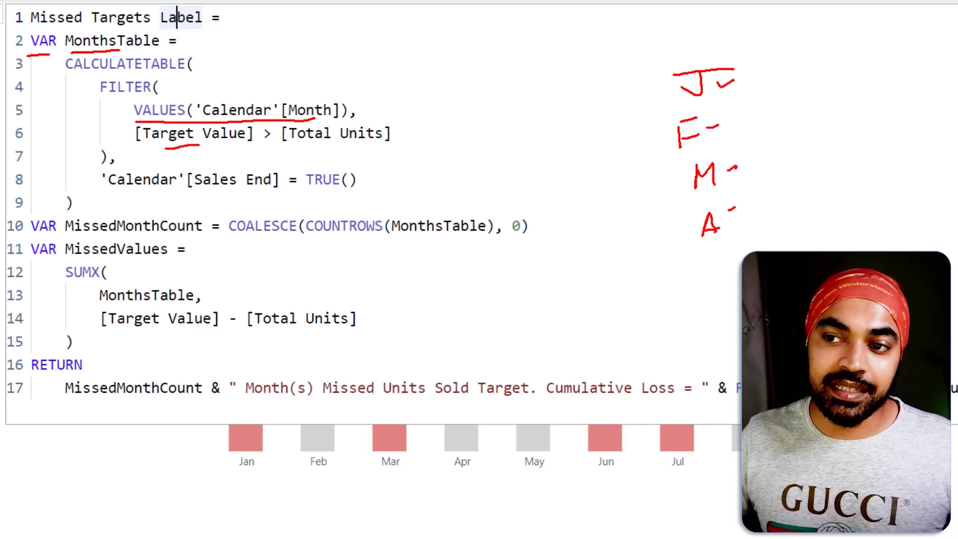
drag(292, 148, 347, 145)
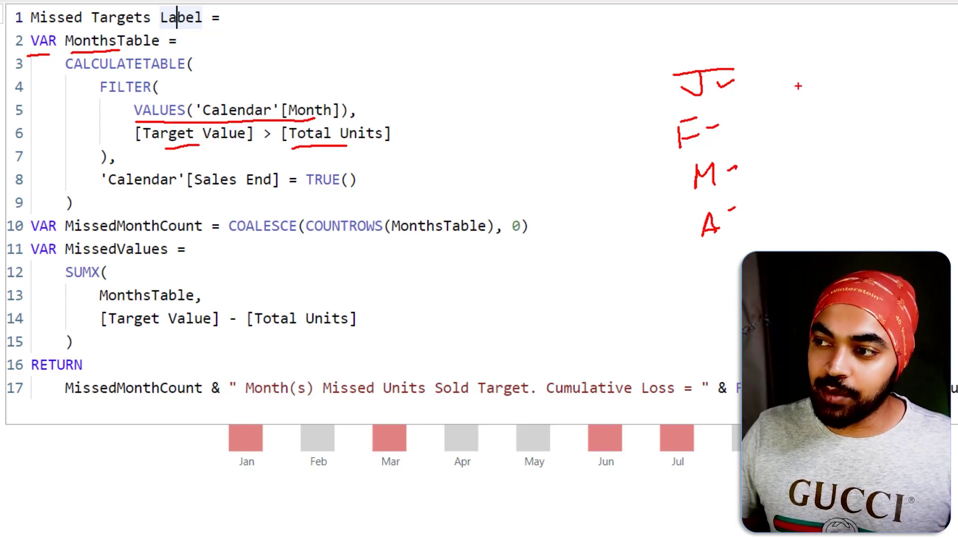
mouse_move(781, 75)
mouse_down()
mouse_move(794, 84)
mouse_move(814, 64)
mouse_up()
mouse_move(767, 125)
mouse_down()
mouse_move(772, 132)
mouse_move(798, 112)
mouse_up()
drag(774, 167, 801, 155)
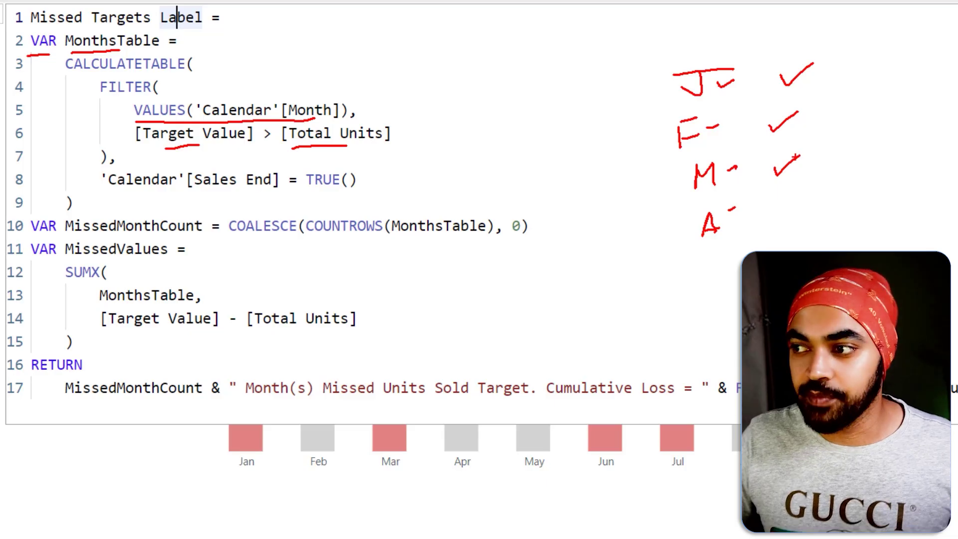
mouse_move(86, 78)
mouse_down()
mouse_move(361, 162)
mouse_move(401, 163)
mouse_up()
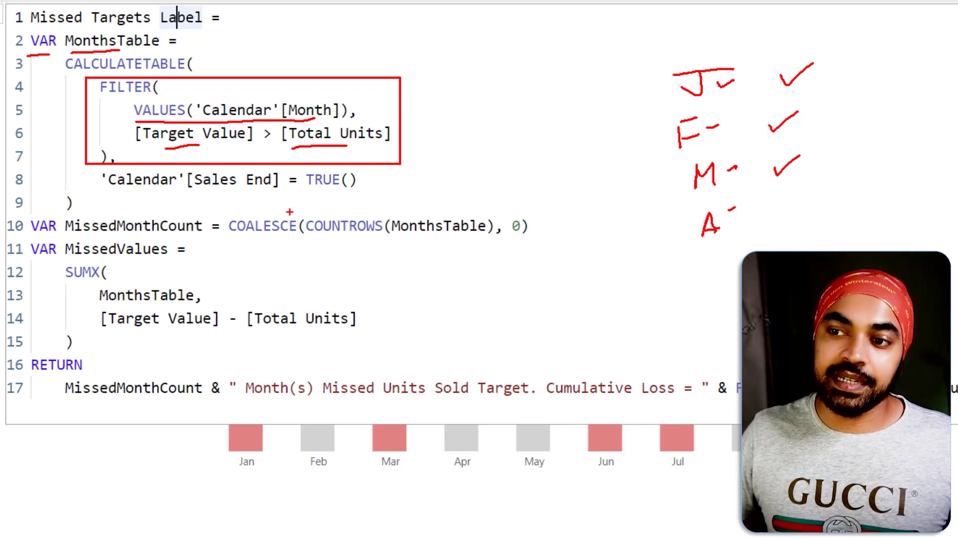
drag(169, 192, 227, 190)
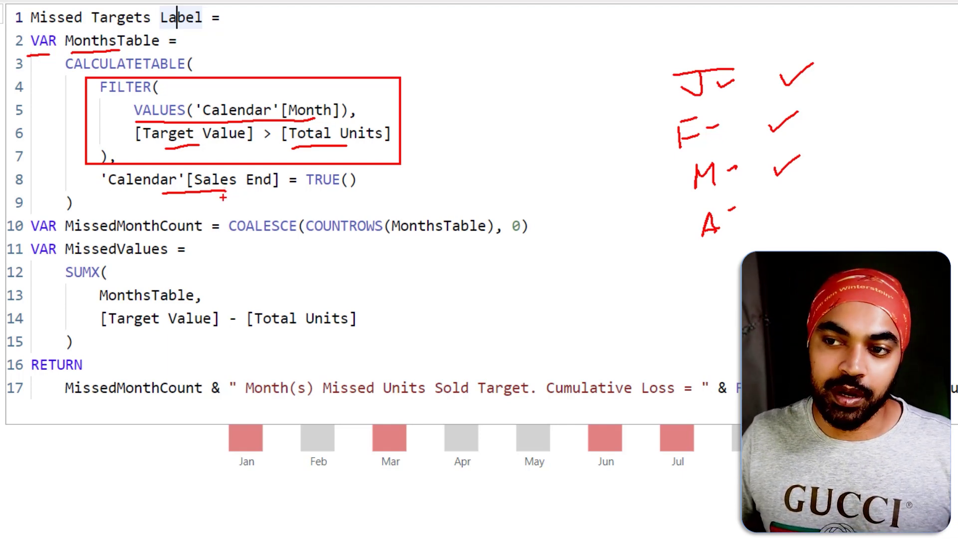
drag(251, 195, 253, 211)
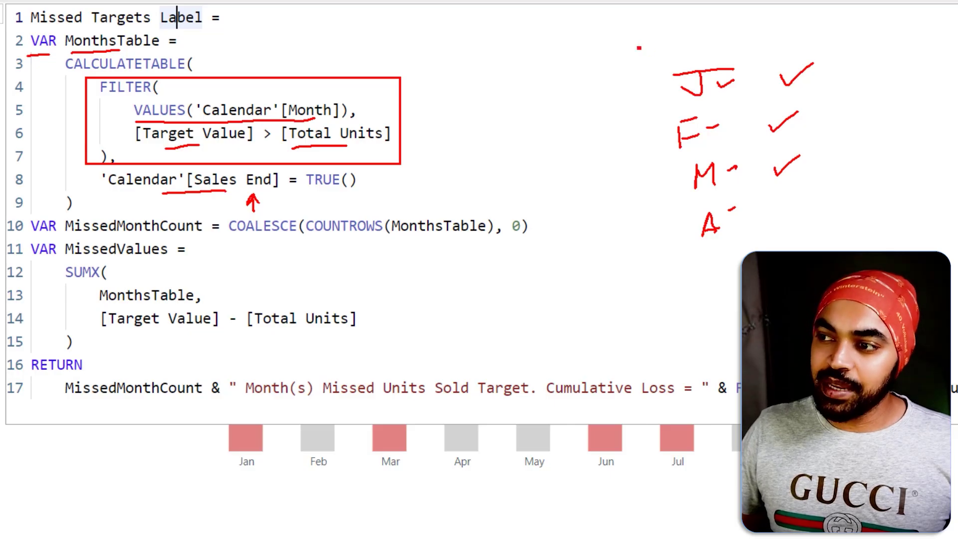
drag(639, 48, 825, 202)
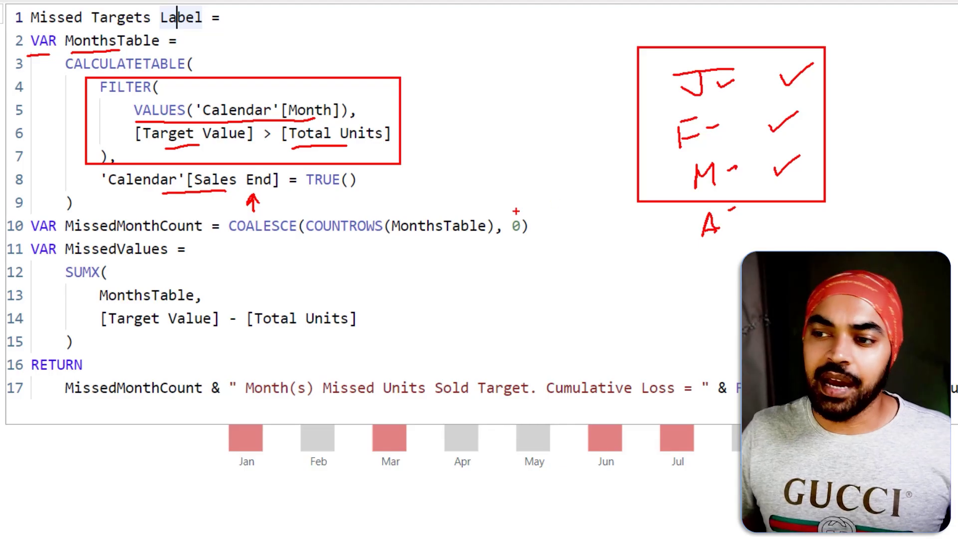
drag(404, 238, 464, 238)
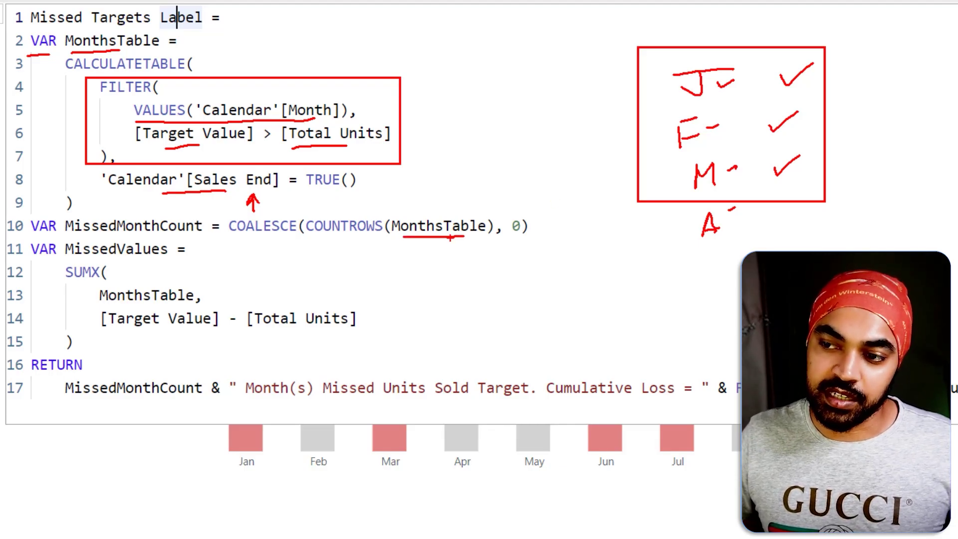
drag(325, 240, 356, 240)
drag(443, 246, 443, 260)
drag(433, 246, 446, 238)
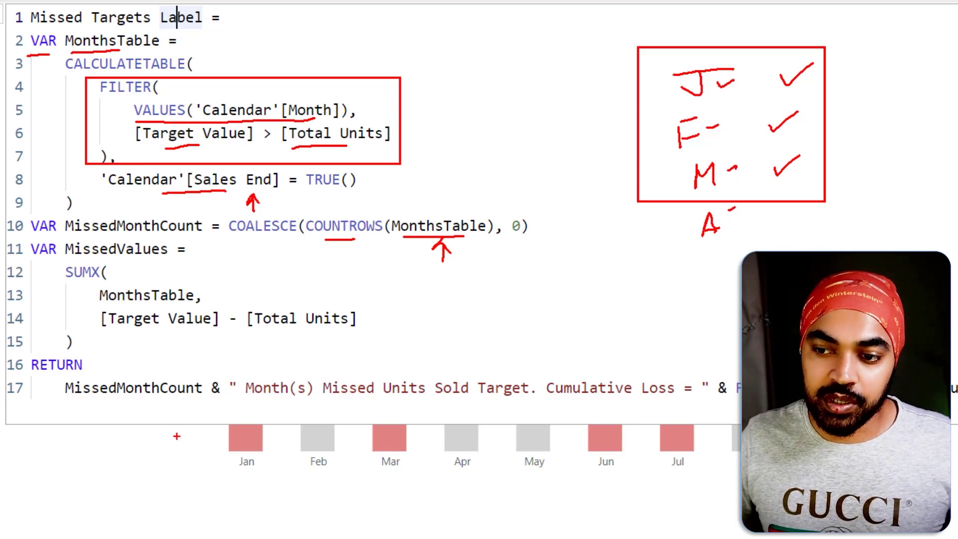
mouse_move(163, 402)
mouse_down()
mouse_move(155, 447)
mouse_move(164, 401)
mouse_move(152, 419)
mouse_move(174, 424)
mouse_up()
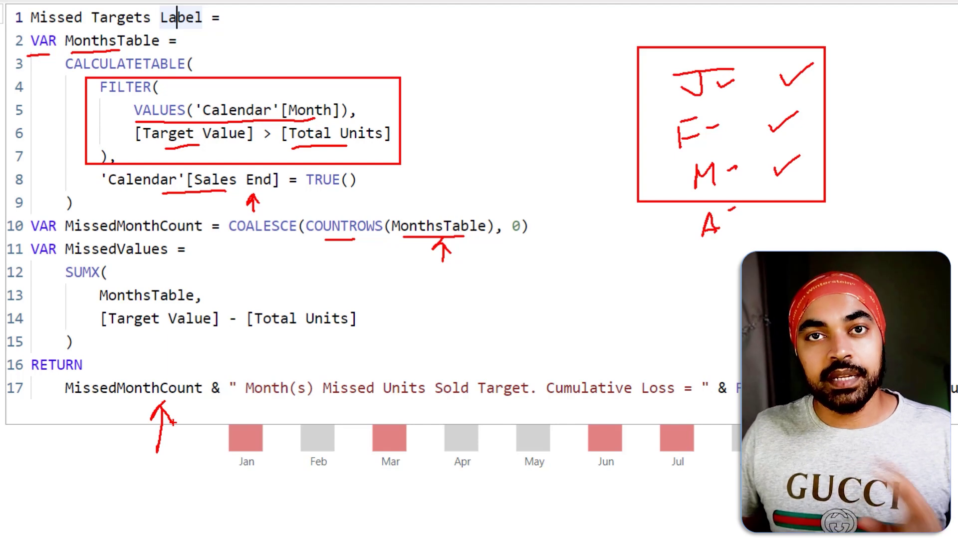
mouse_move(640, 52)
mouse_down()
mouse_move(635, 190)
mouse_move(807, 199)
mouse_move(831, 151)
mouse_move(836, 58)
mouse_move(713, 49)
mouse_up()
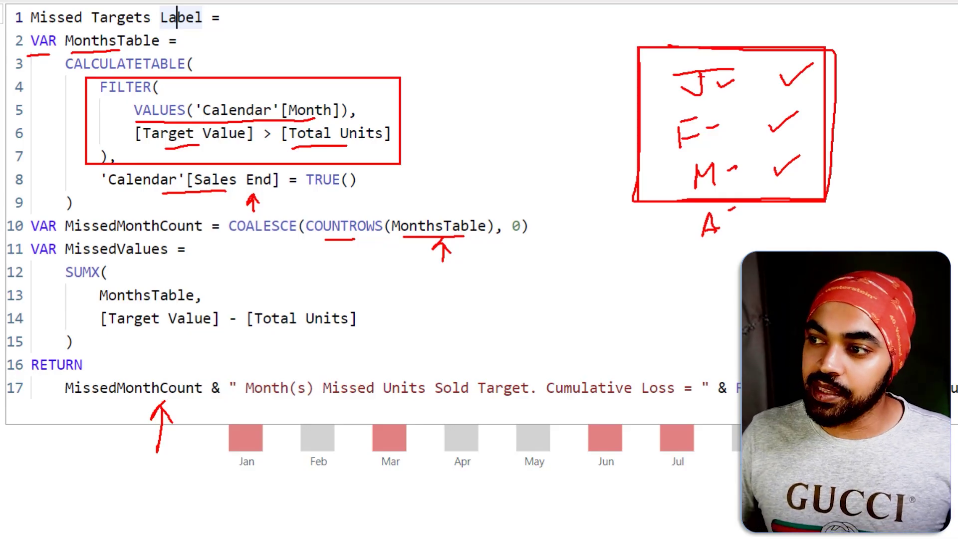
mouse_move(894, 67)
mouse_down()
mouse_move(904, 85)
mouse_move(918, 62)
mouse_up()
mouse_move(860, 66)
mouse_down()
mouse_move(861, 87)
mouse_move(872, 63)
mouse_move(890, 78)
mouse_move(867, 123)
mouse_move(873, 100)
mouse_up()
drag(881, 114, 919, 100)
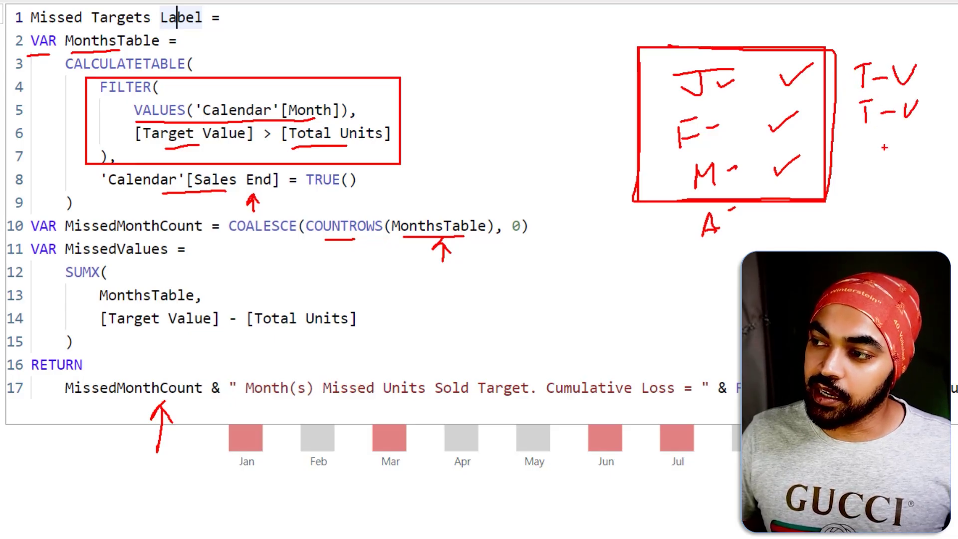
mouse_move(885, 145)
mouse_down()
mouse_move(885, 163)
mouse_move(887, 139)
mouse_up()
drag(896, 150, 948, 138)
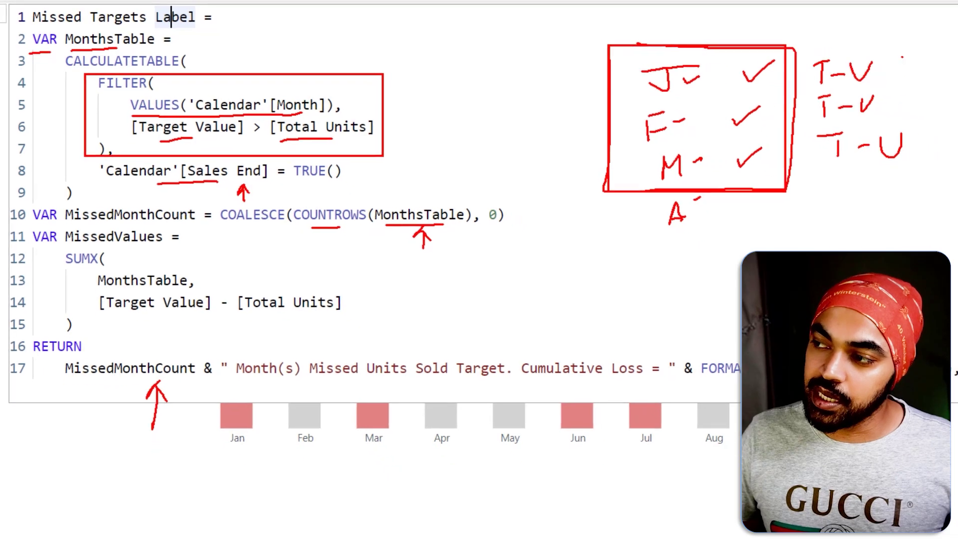
drag(903, 57, 920, 57)
mouse_move(904, 77)
mouse_down()
mouse_move(920, 77)
mouse_move(929, 100)
mouse_up()
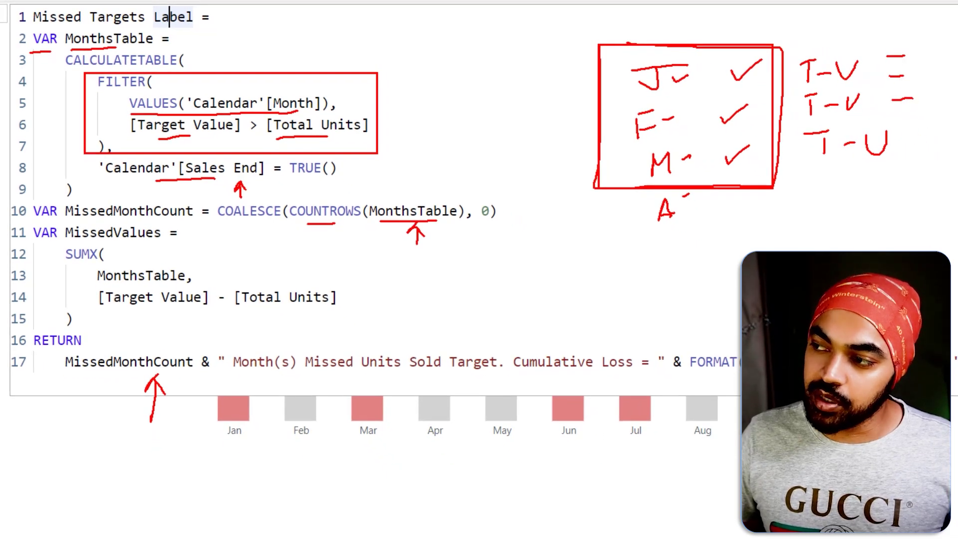
mouse_move(875, 41)
mouse_down()
mouse_move(880, 110)
mouse_move(942, 119)
mouse_move(928, 43)
mouse_move(867, 39)
mouse_up()
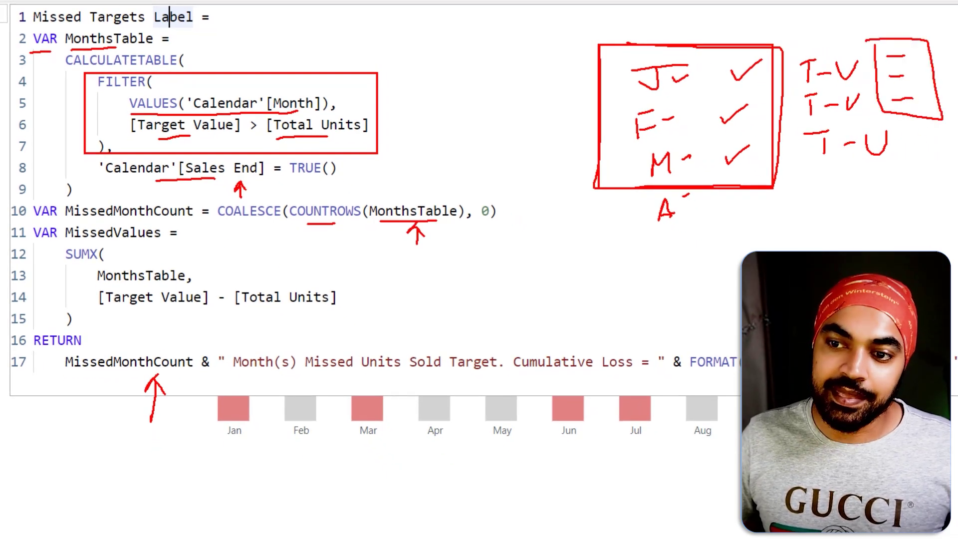
drag(4, 252, 49, 235)
drag(112, 243, 160, 240)
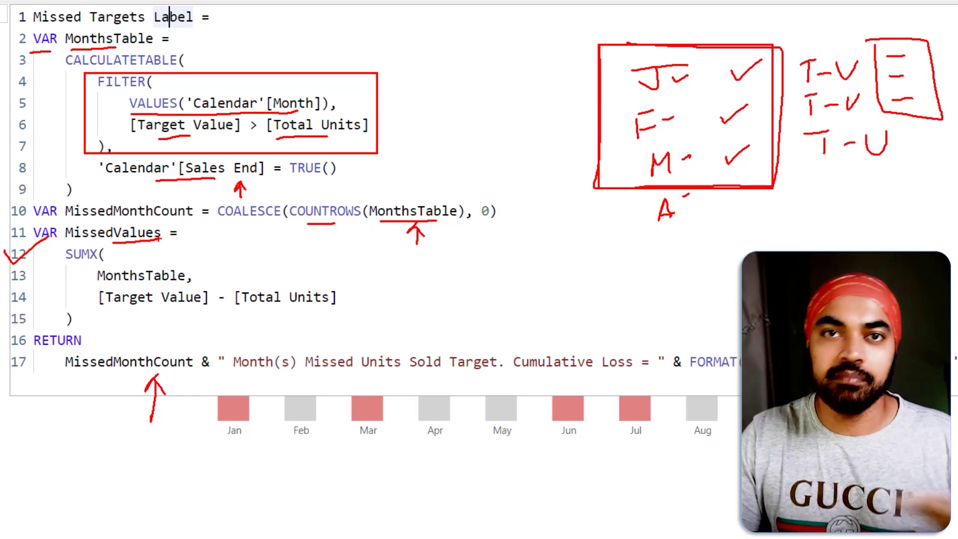
key(e)
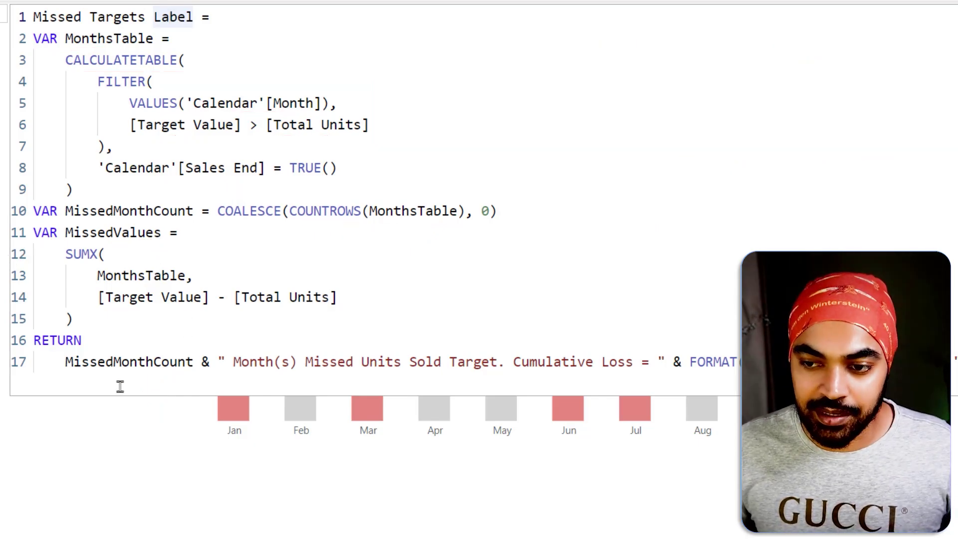
drag(73, 381, 123, 378)
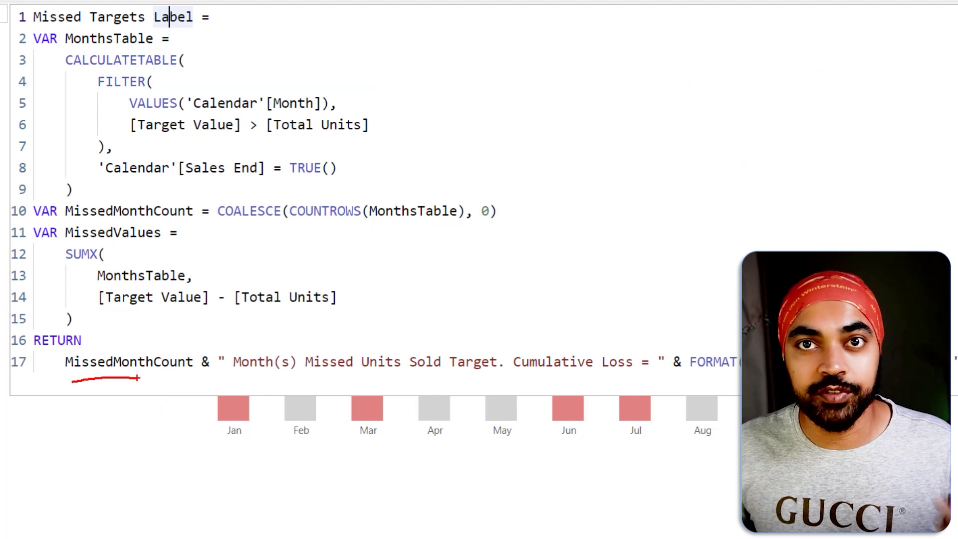
drag(264, 378, 507, 374)
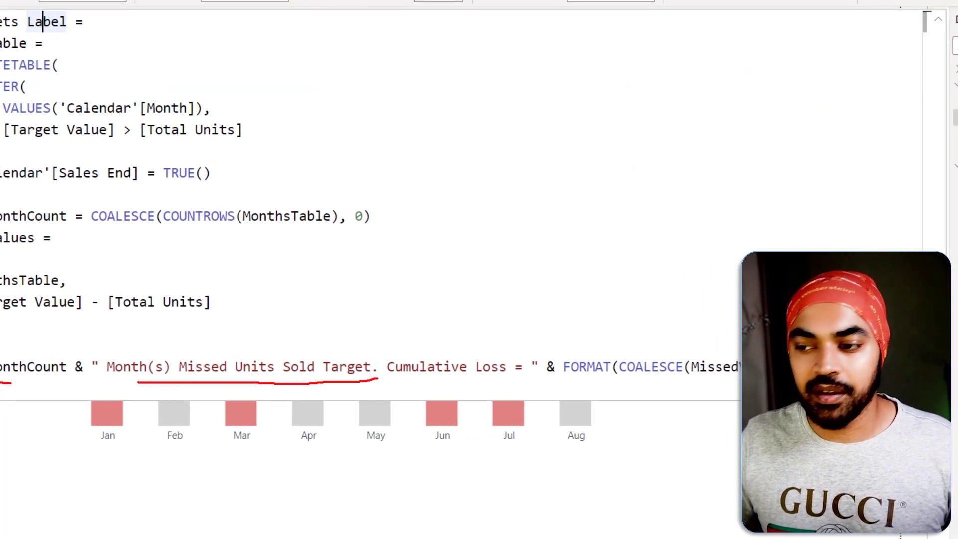
drag(420, 386, 609, 376)
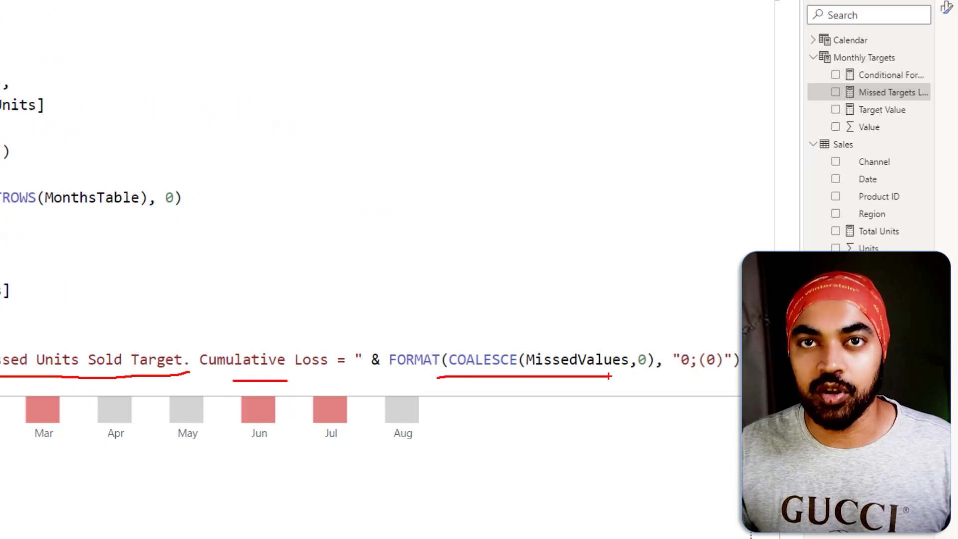
key(Escape)
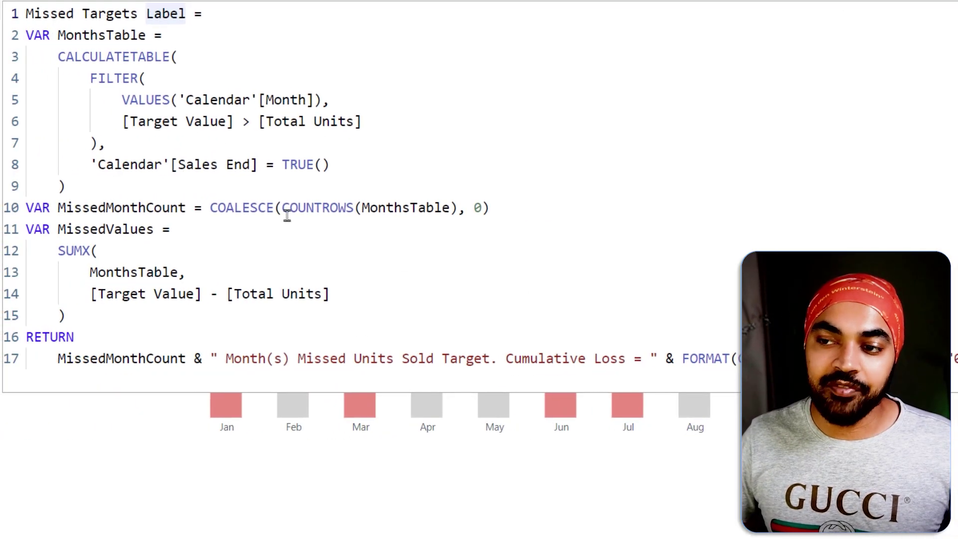
click(184, 127)
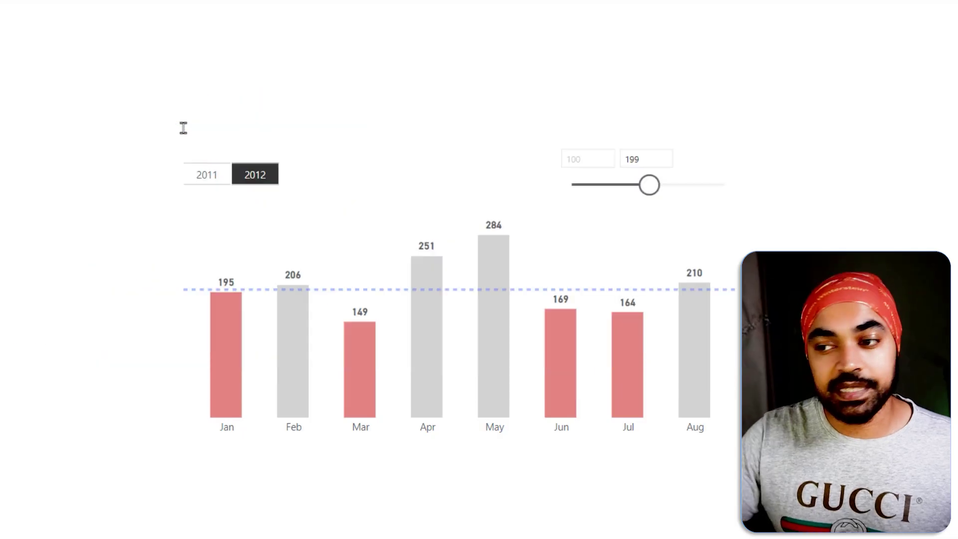
Set the chart title text to the Missed Targets Label field value, showing 4 missed months and Cumulative Loss = 119
click(564, 244)
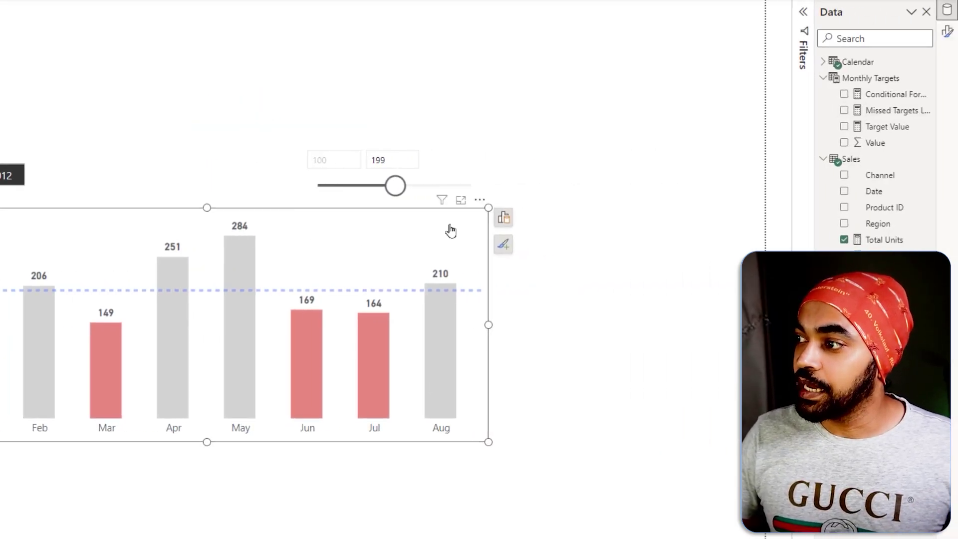
click(503, 244)
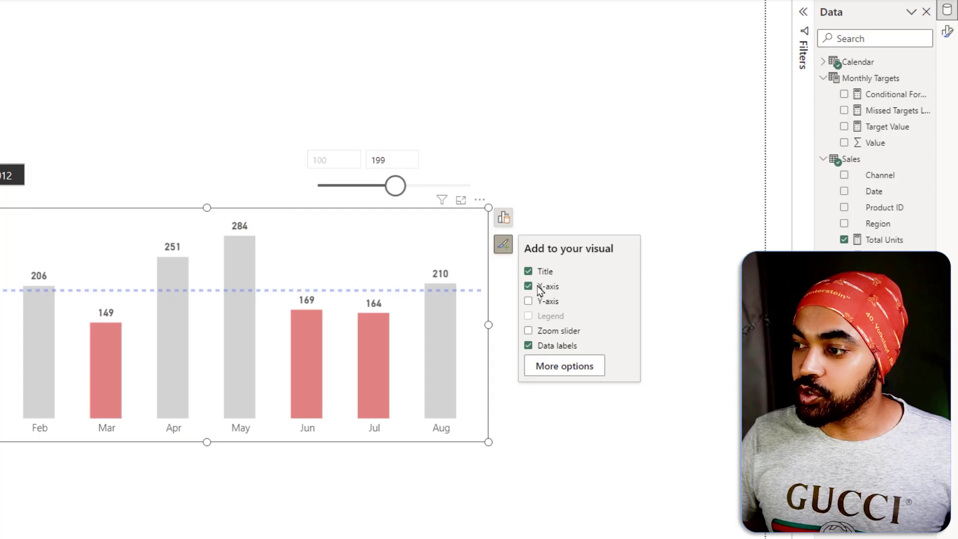
click(561, 370)
click(861, 134)
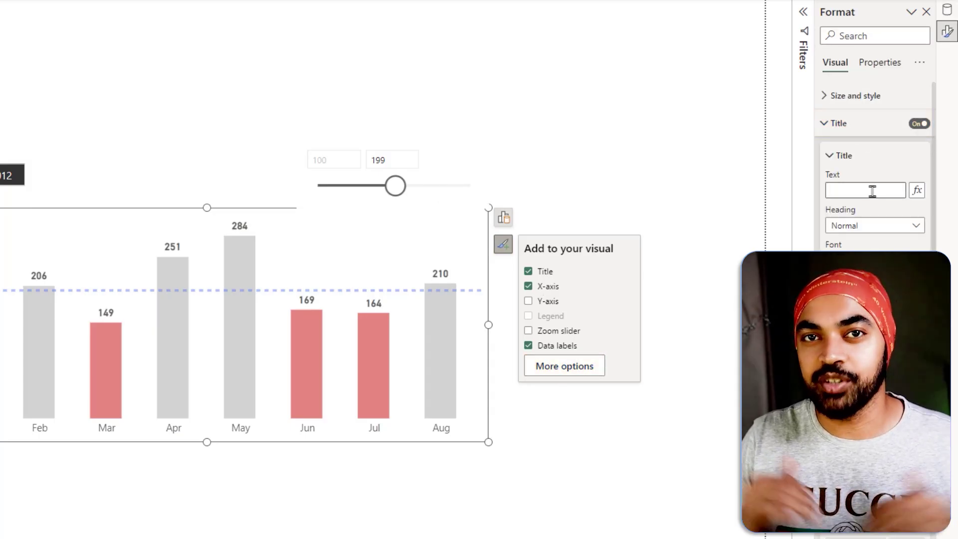
click(913, 196)
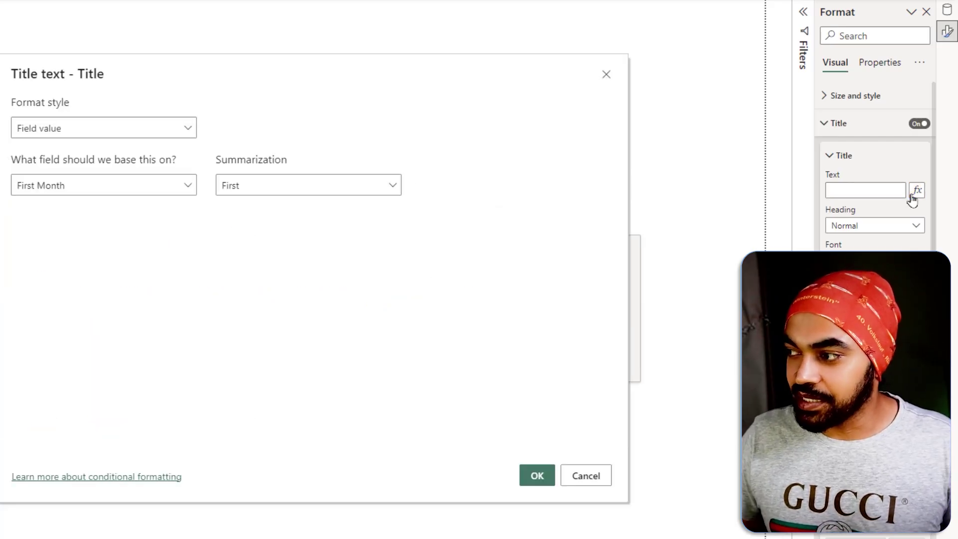
click(87, 129)
click(74, 149)
click(60, 185)
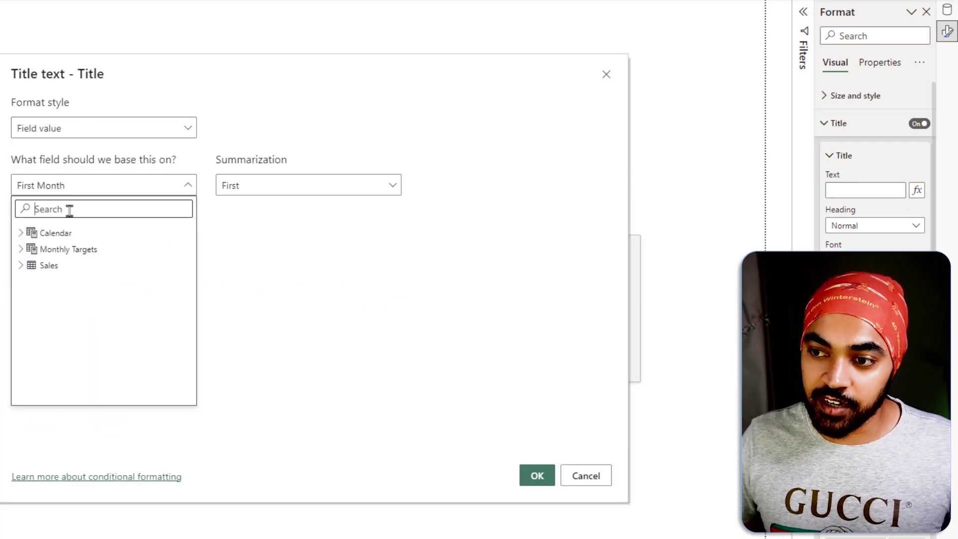
text(ta)
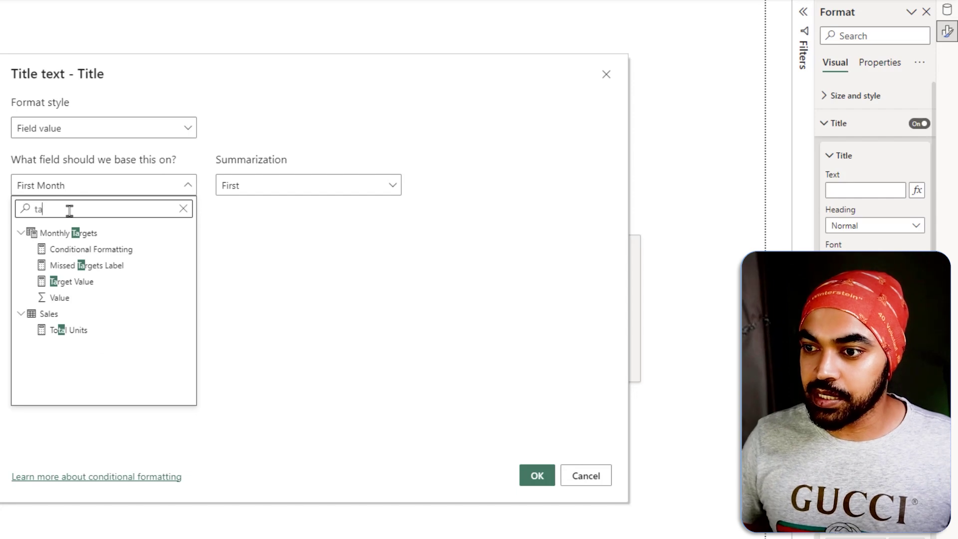
click(85, 265)
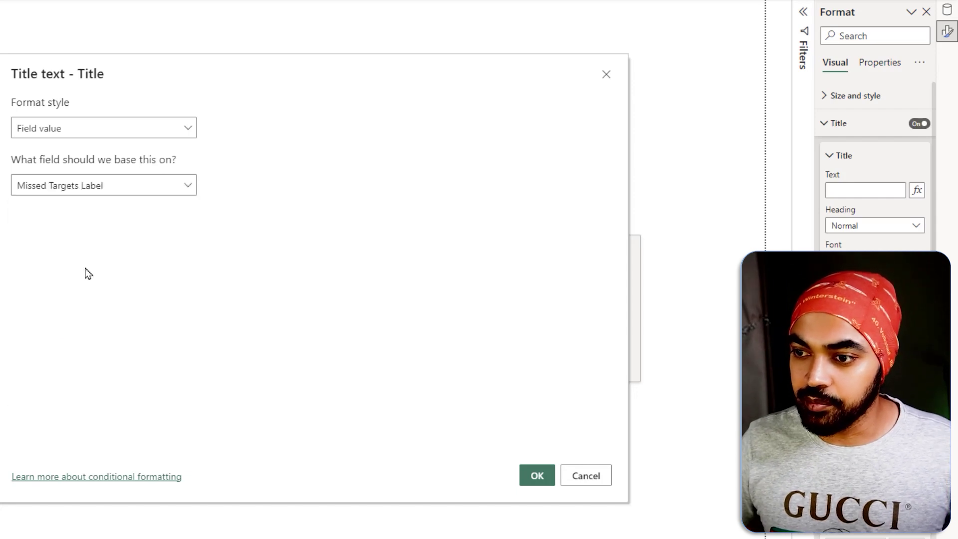
click(536, 477)
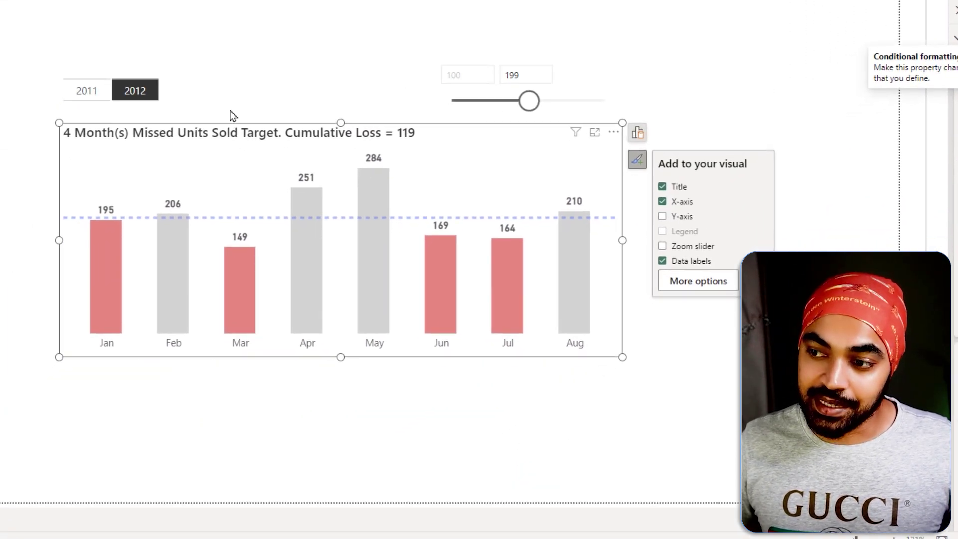
click(269, 62)
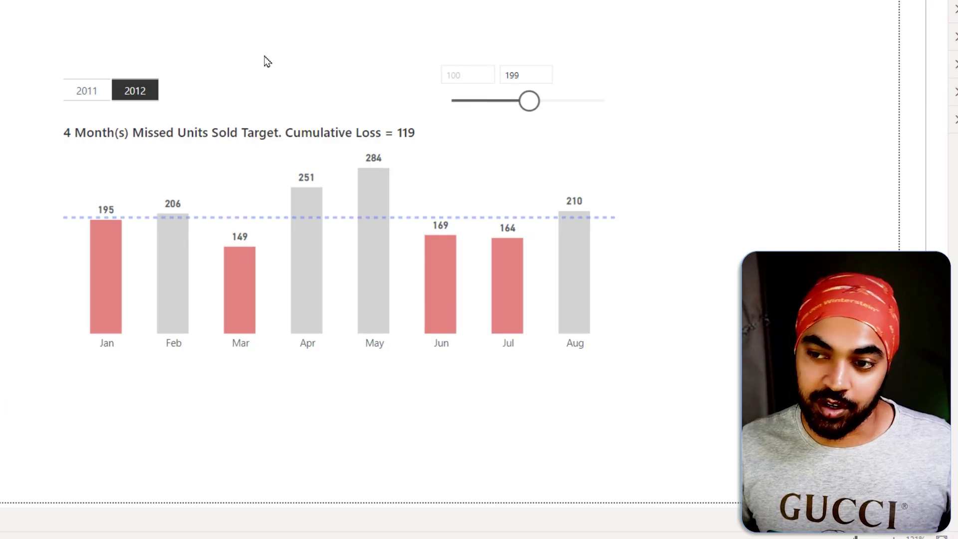
drag(59, 147, 105, 141)
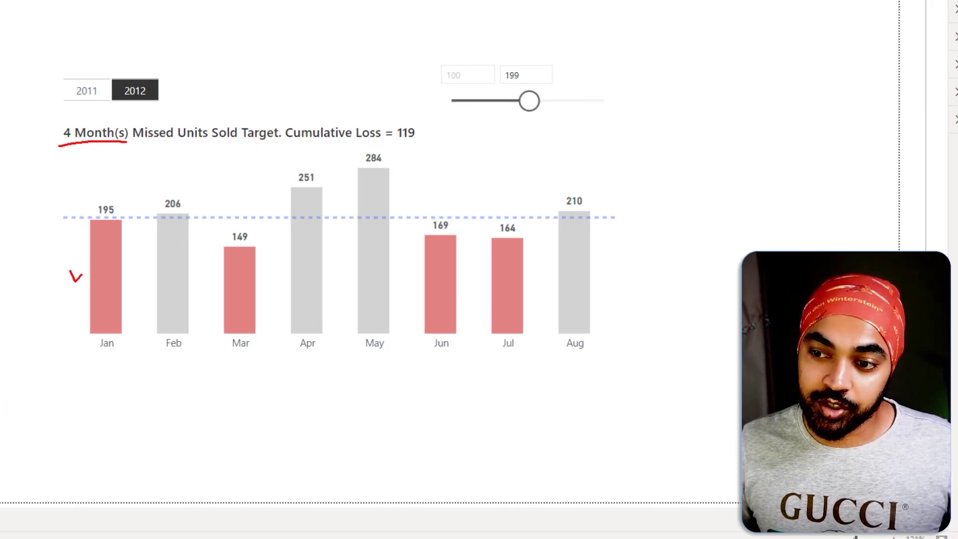
drag(210, 288, 251, 274)
drag(393, 286, 420, 277)
drag(522, 284, 553, 274)
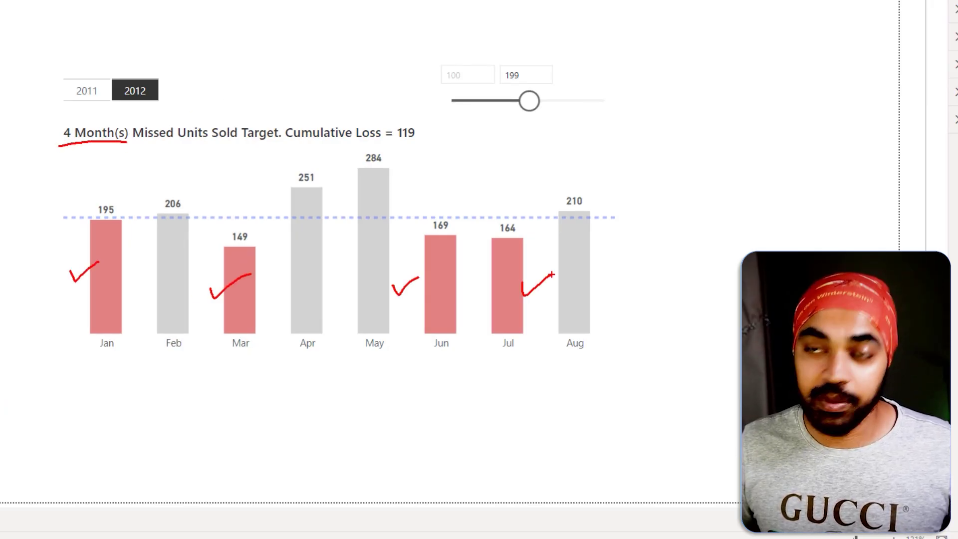